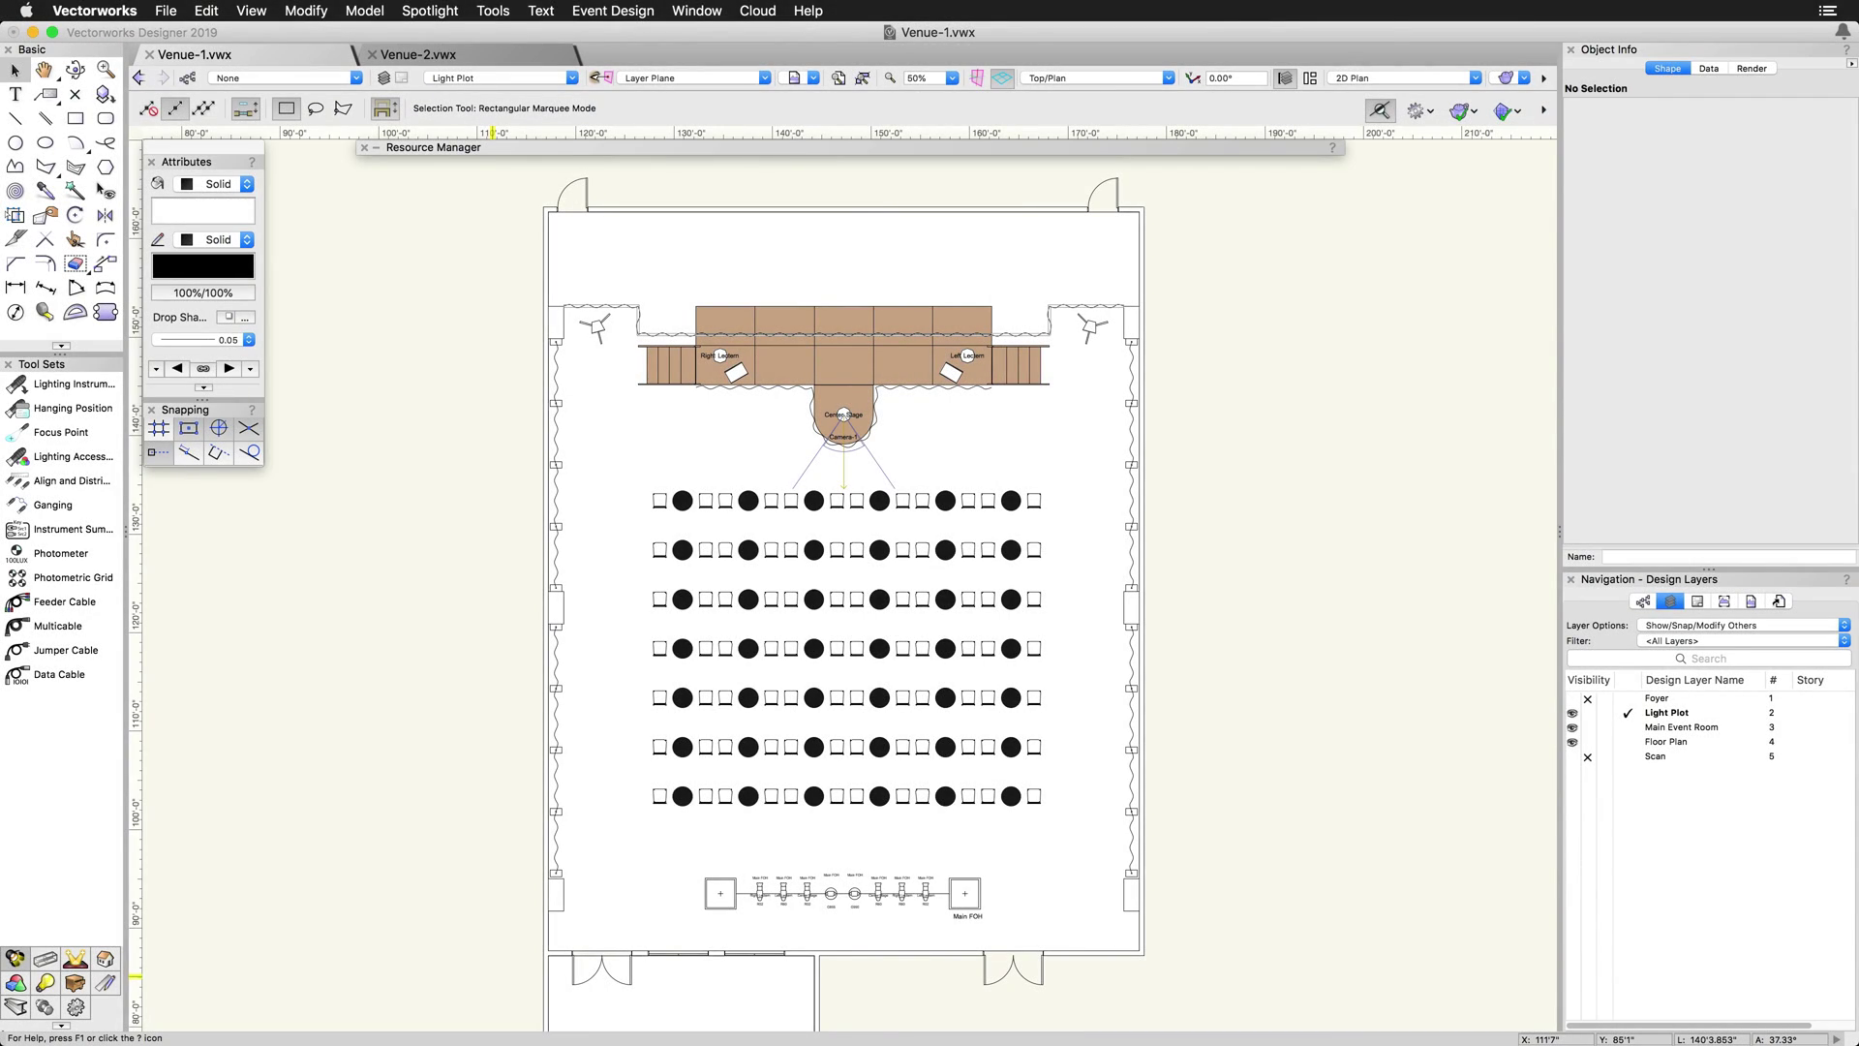
- Make Venue-1.vwx, with its rendered tables and chairs, the active document
{"action": "left_click", "coordinate": [234, 50]}
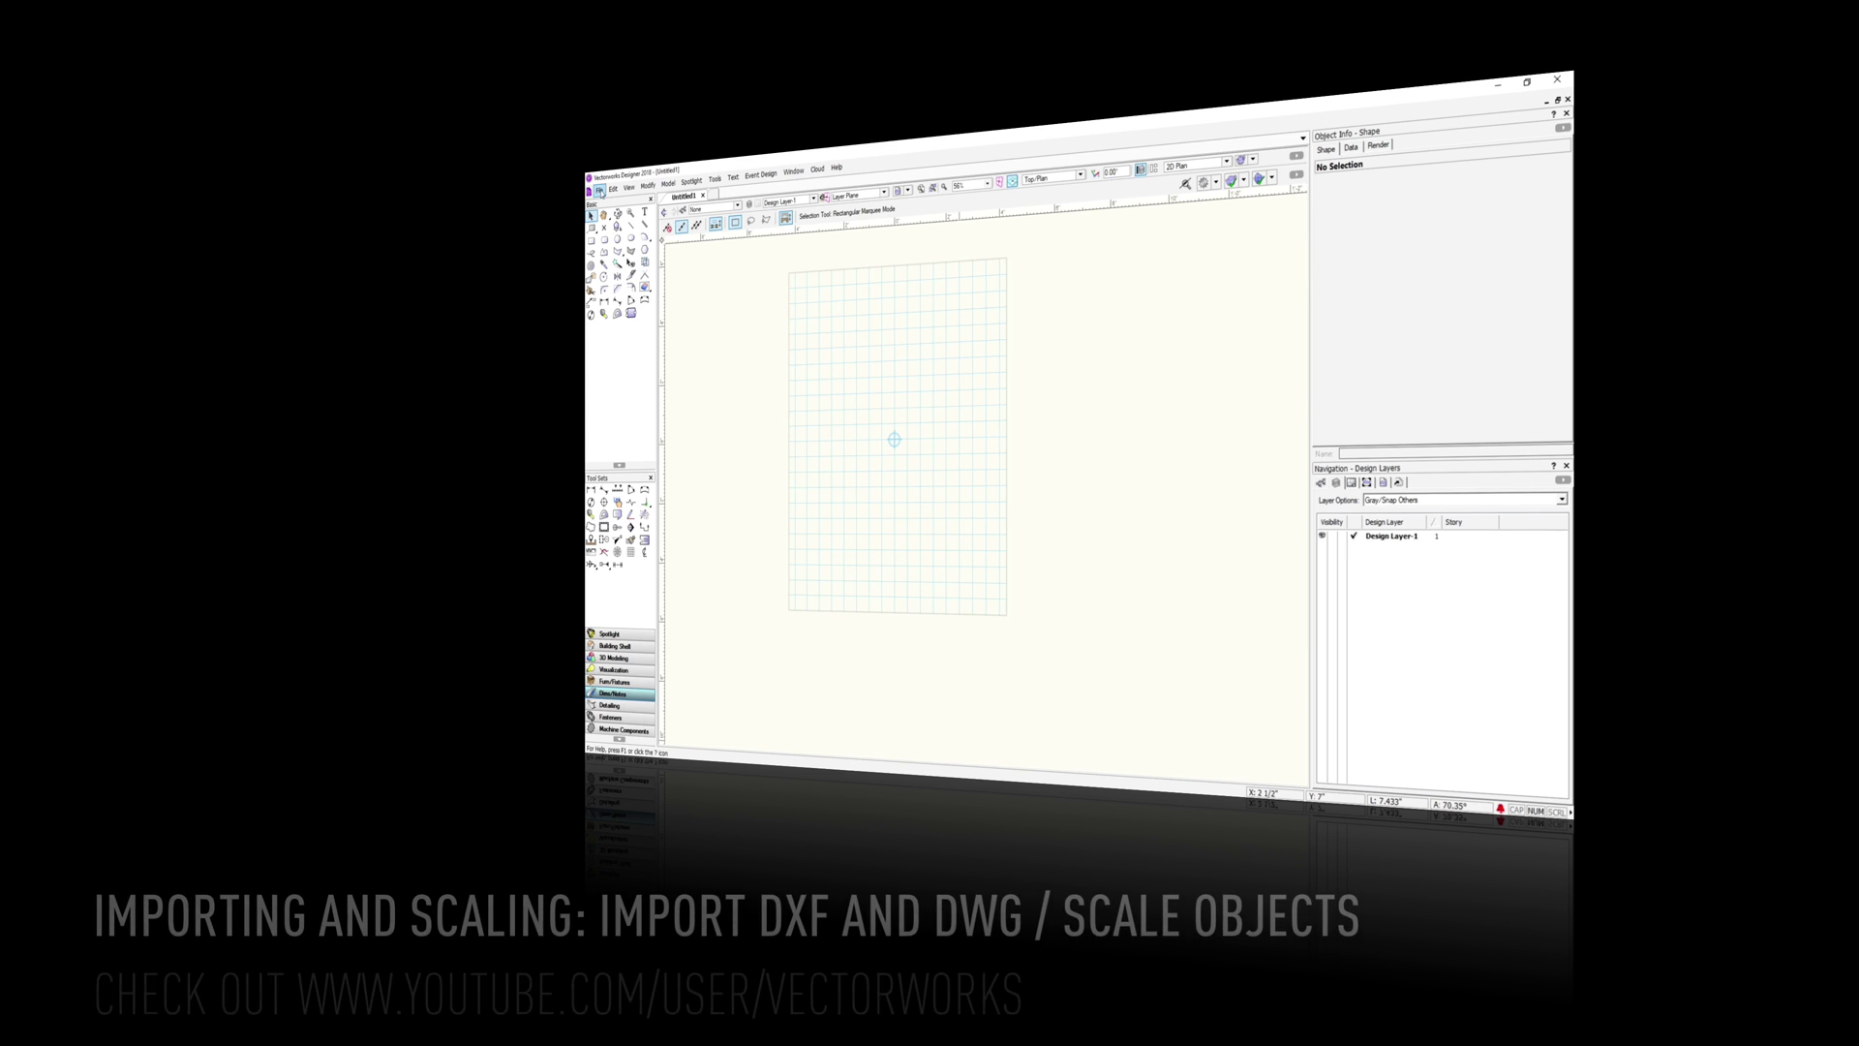
- Choose DWG Import-1.dwg in the import file dialog and open it for import
{"action": "left_click", "coordinate": [599, 189]}
{"action": "mouse_move", "coordinate": [642, 475]}
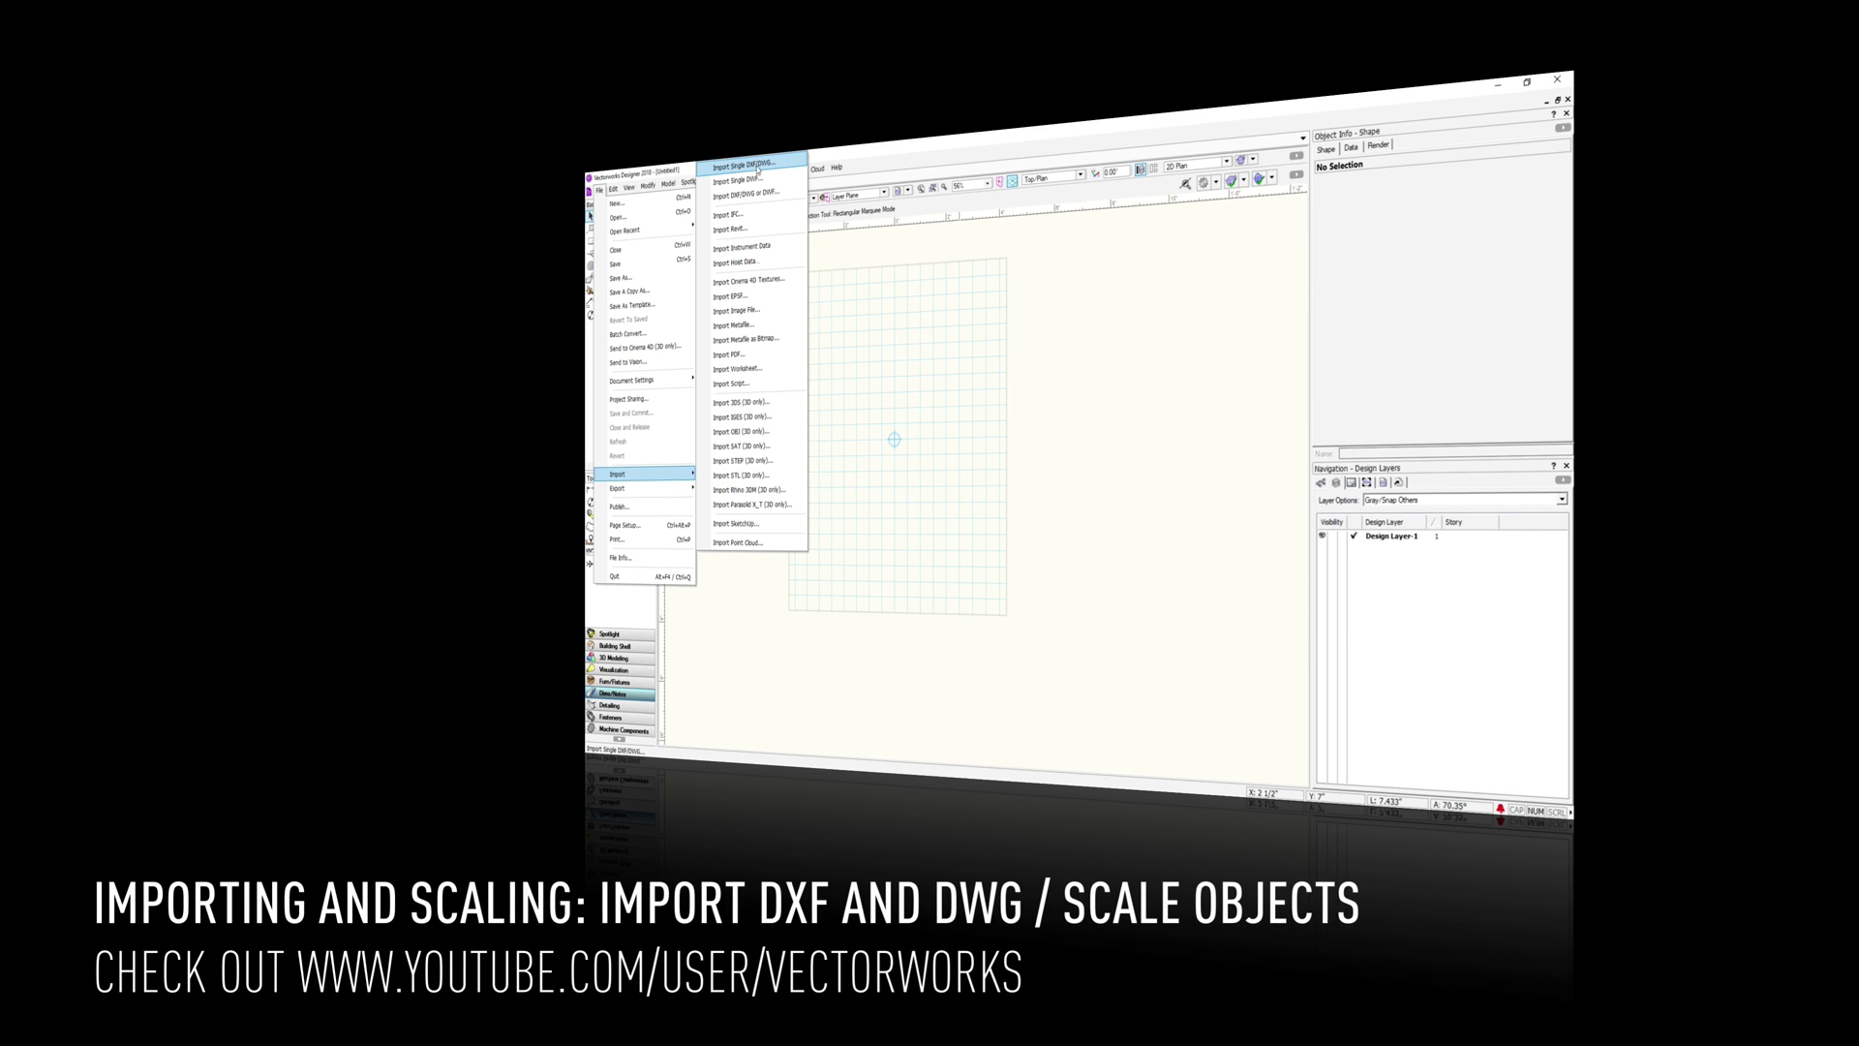
{"action": "left_click", "coordinate": [755, 171]}
{"action": "left_click", "coordinate": [987, 397]}
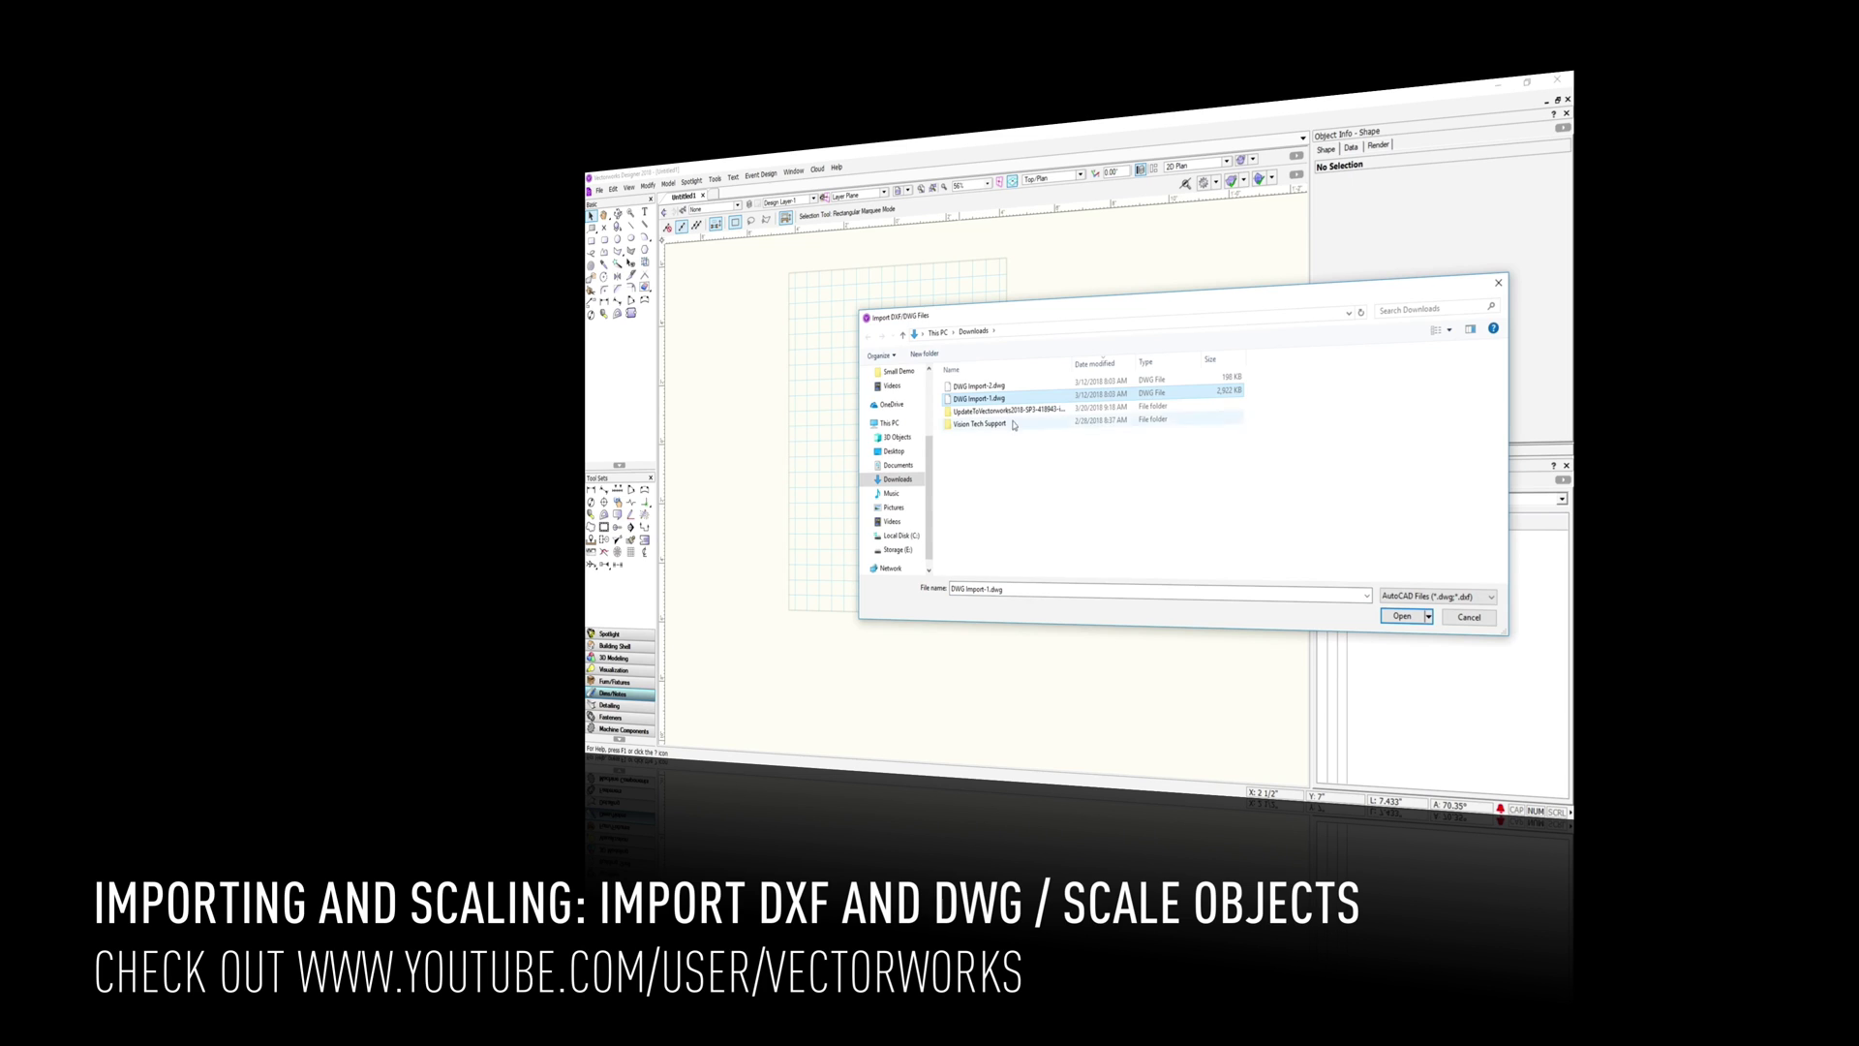
{"action": "left_click", "coordinate": [1403, 616]}
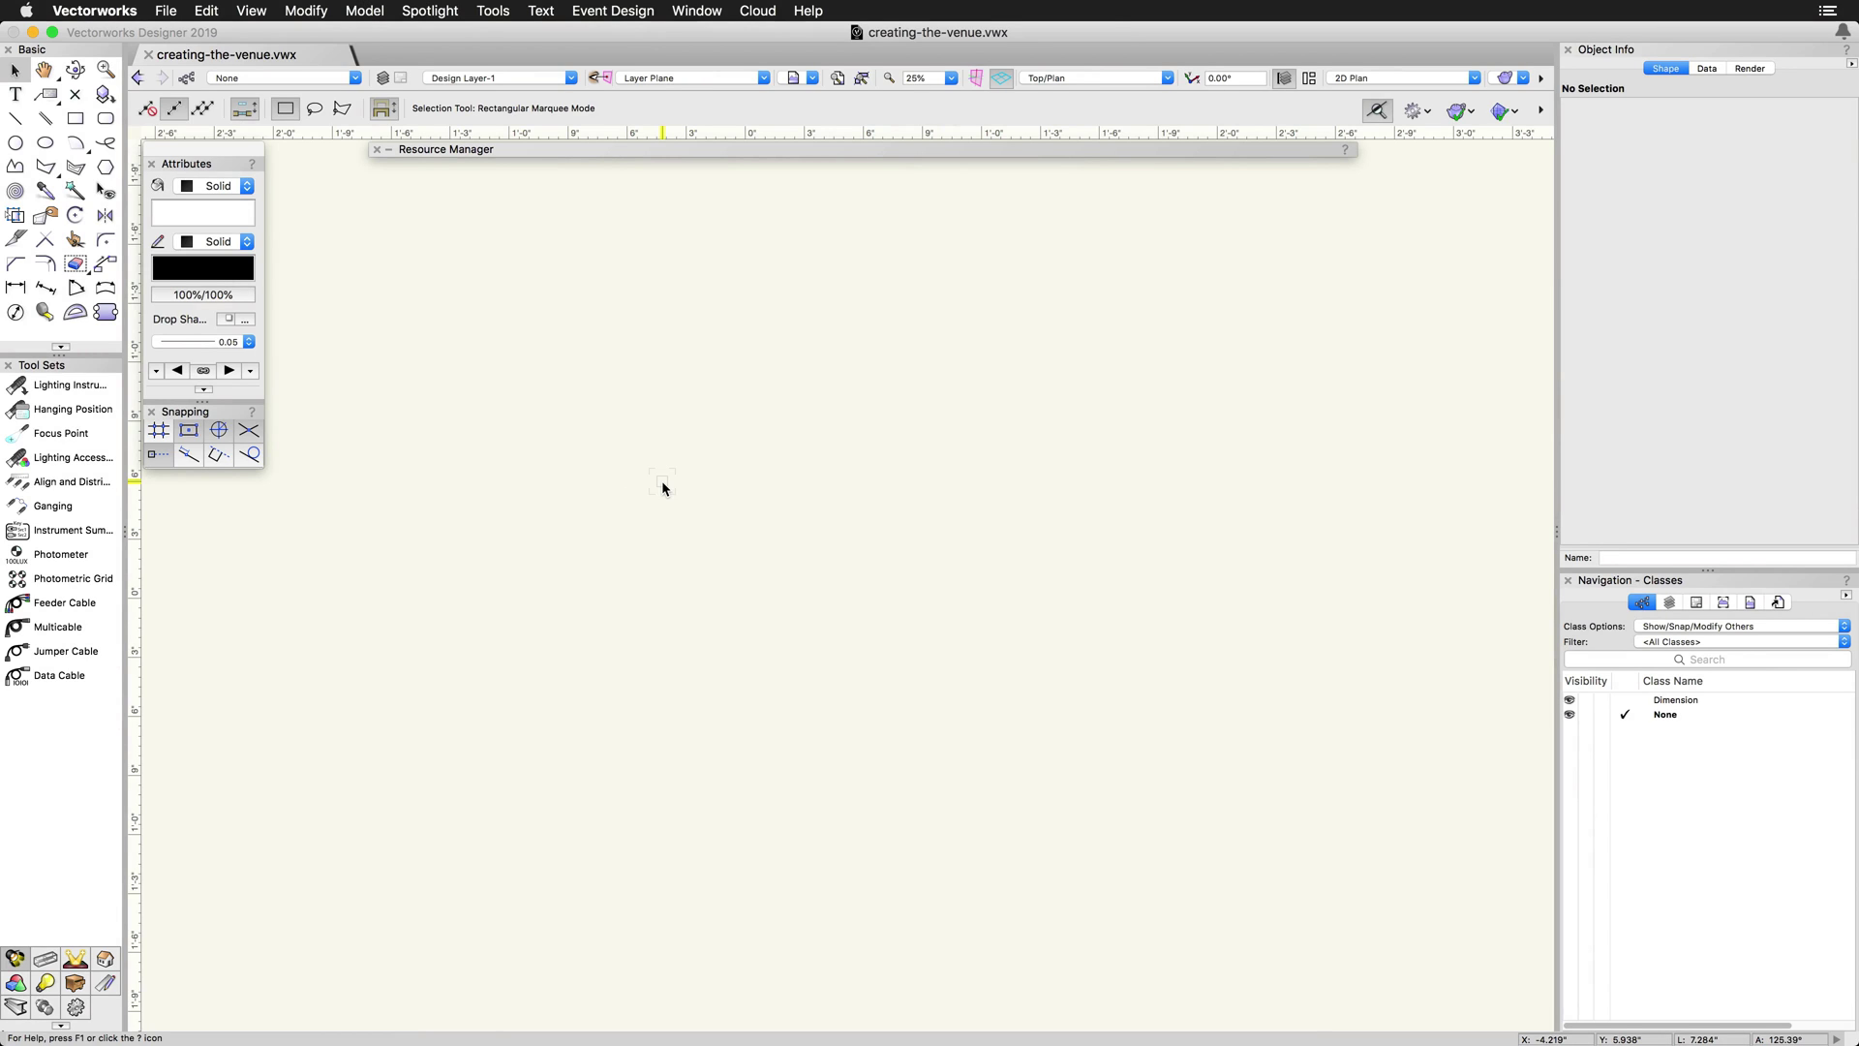
- Drop Venue-2.pdf from the desktop onto the drawing to get the Import PDF options
{"action": "left_click", "coordinate": [169, 14]}
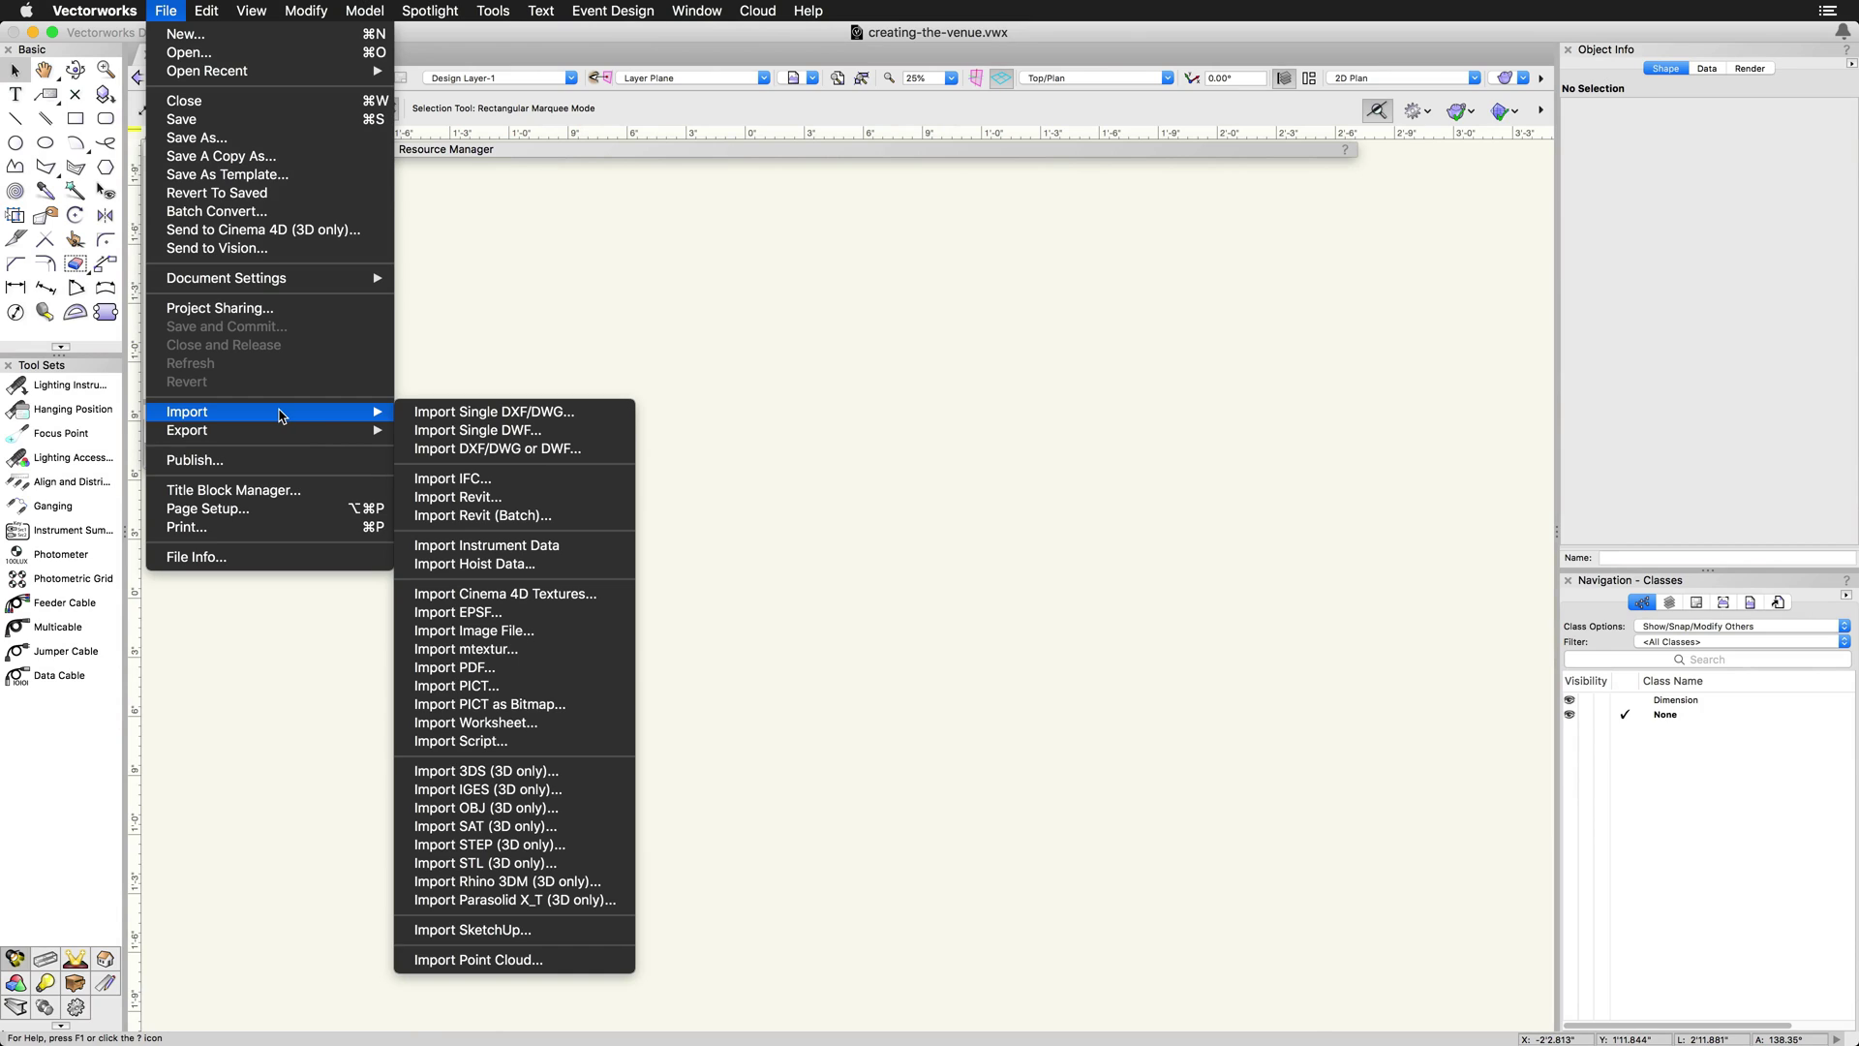
{"action": "mouse_move", "coordinate": [189, 412]}
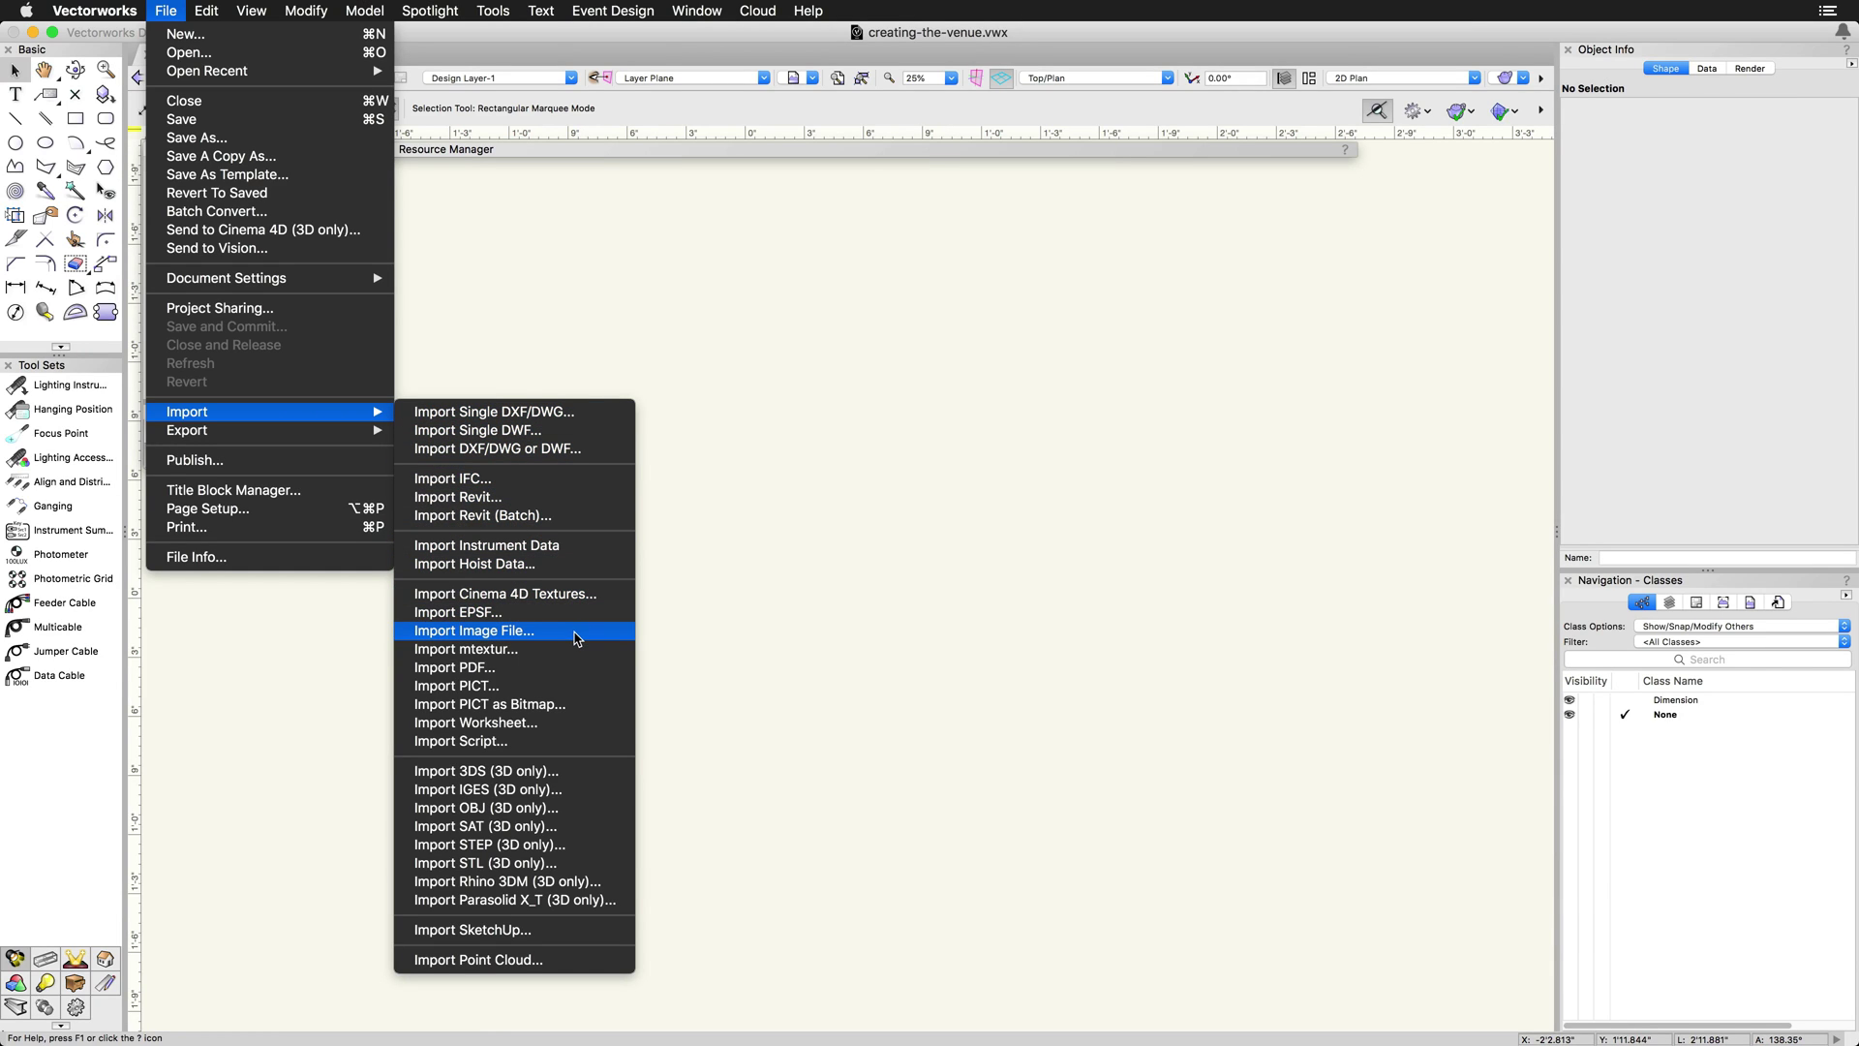
{"action": "left_click", "coordinate": [575, 636]}
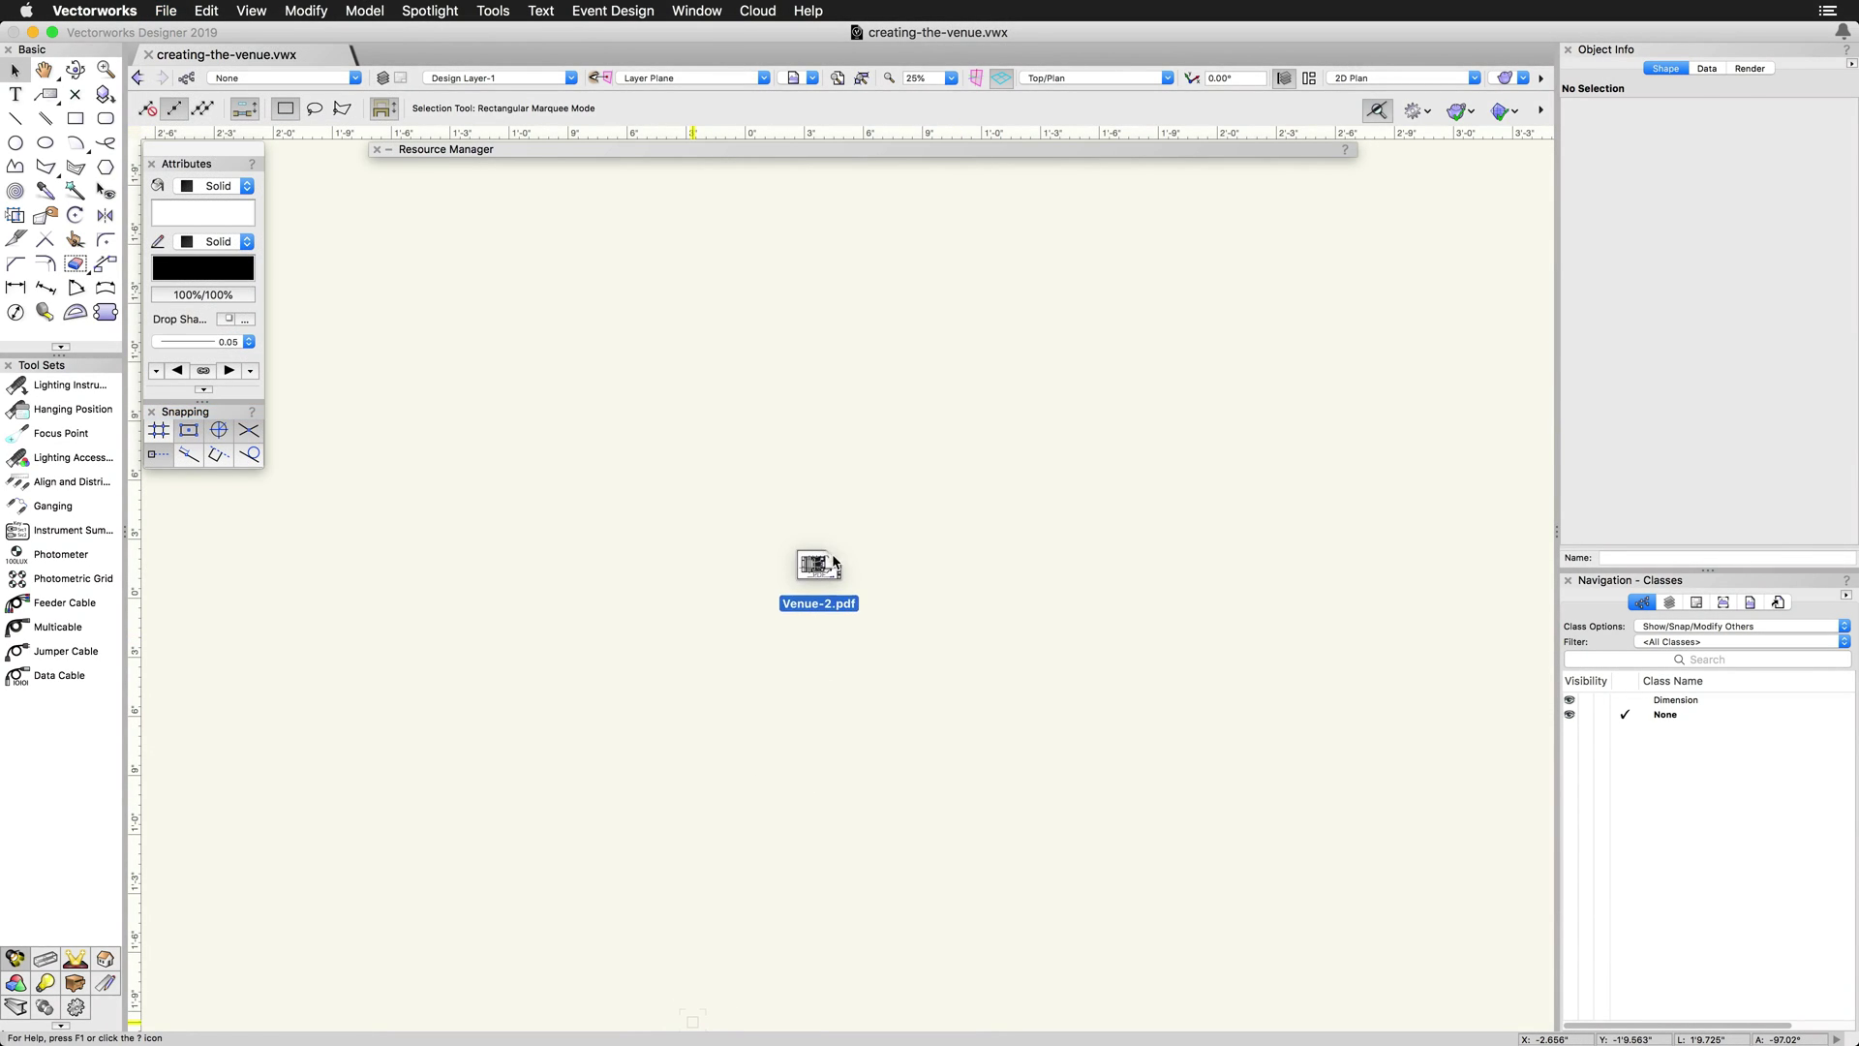
{"action": "left_click_drag", "start_coordinate": [715, 970], "coordinate": [836, 536]}
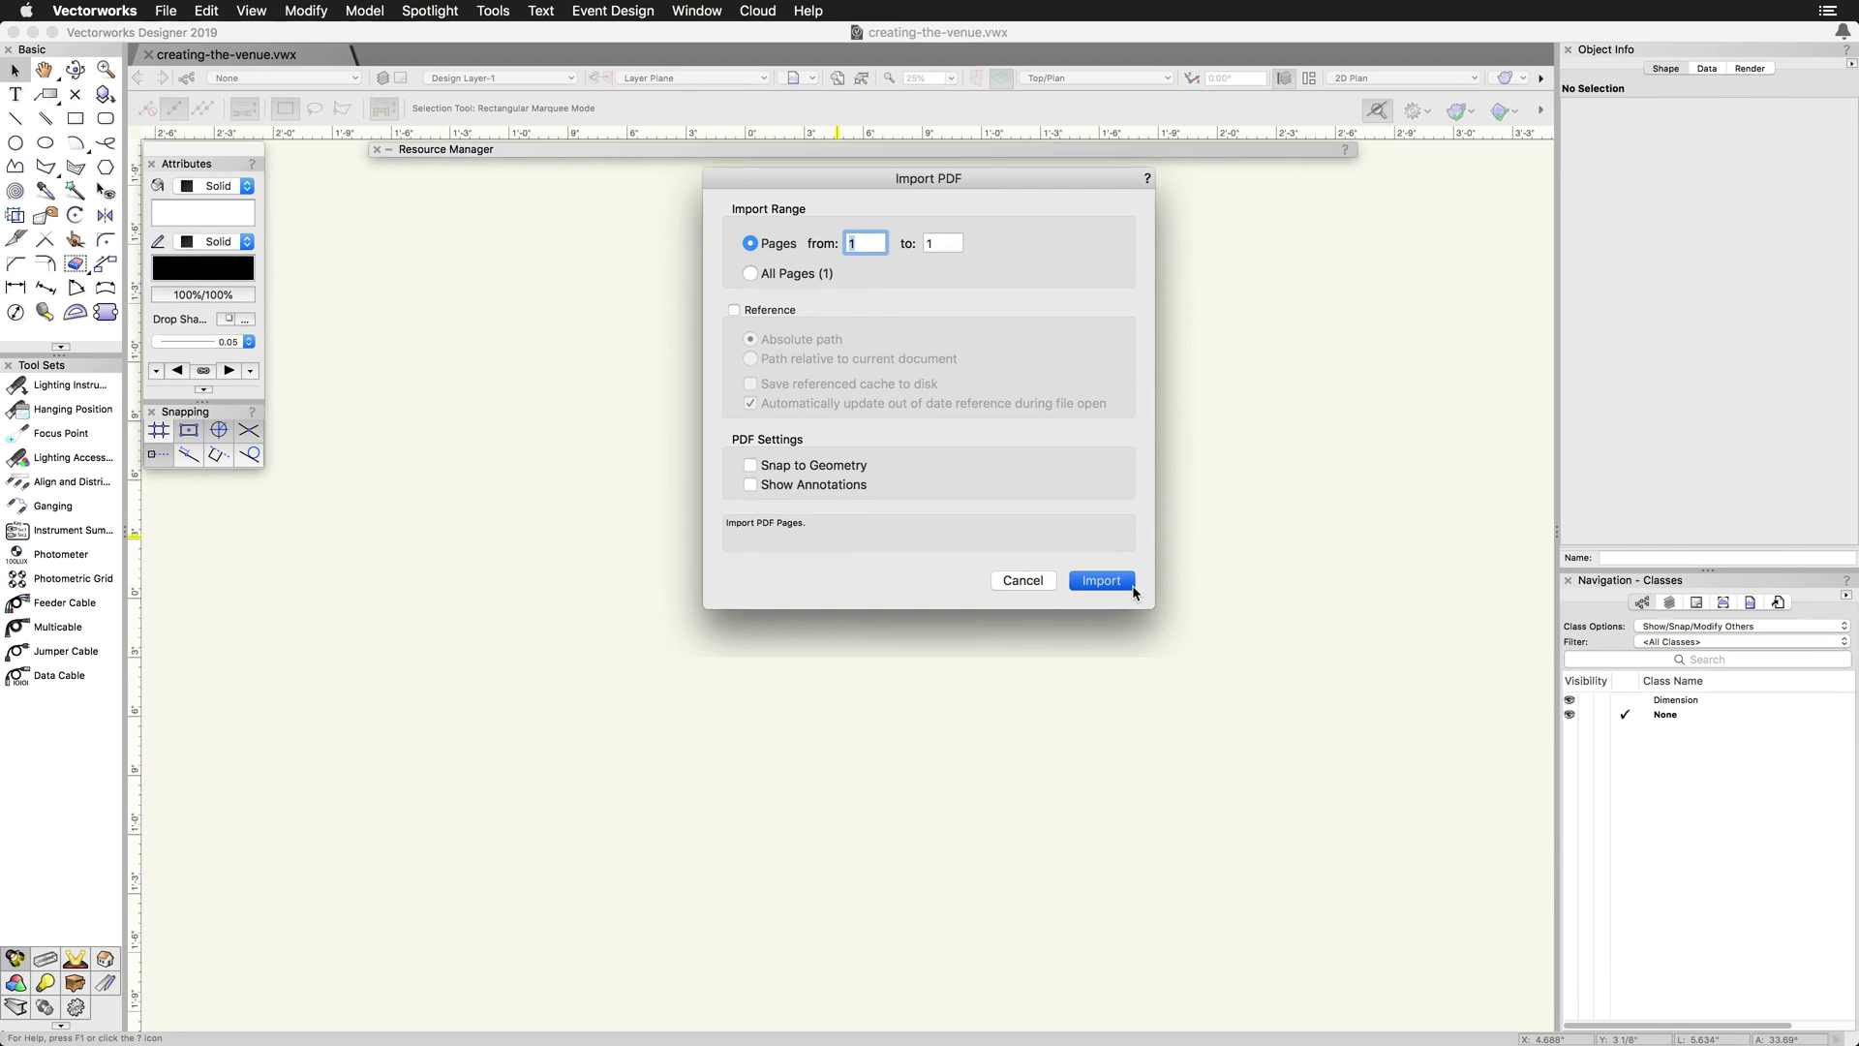
- Import PDF page 1, then start a Tape Measure from the storage wall corner
{"action": "left_click", "coordinate": [1105, 583]}
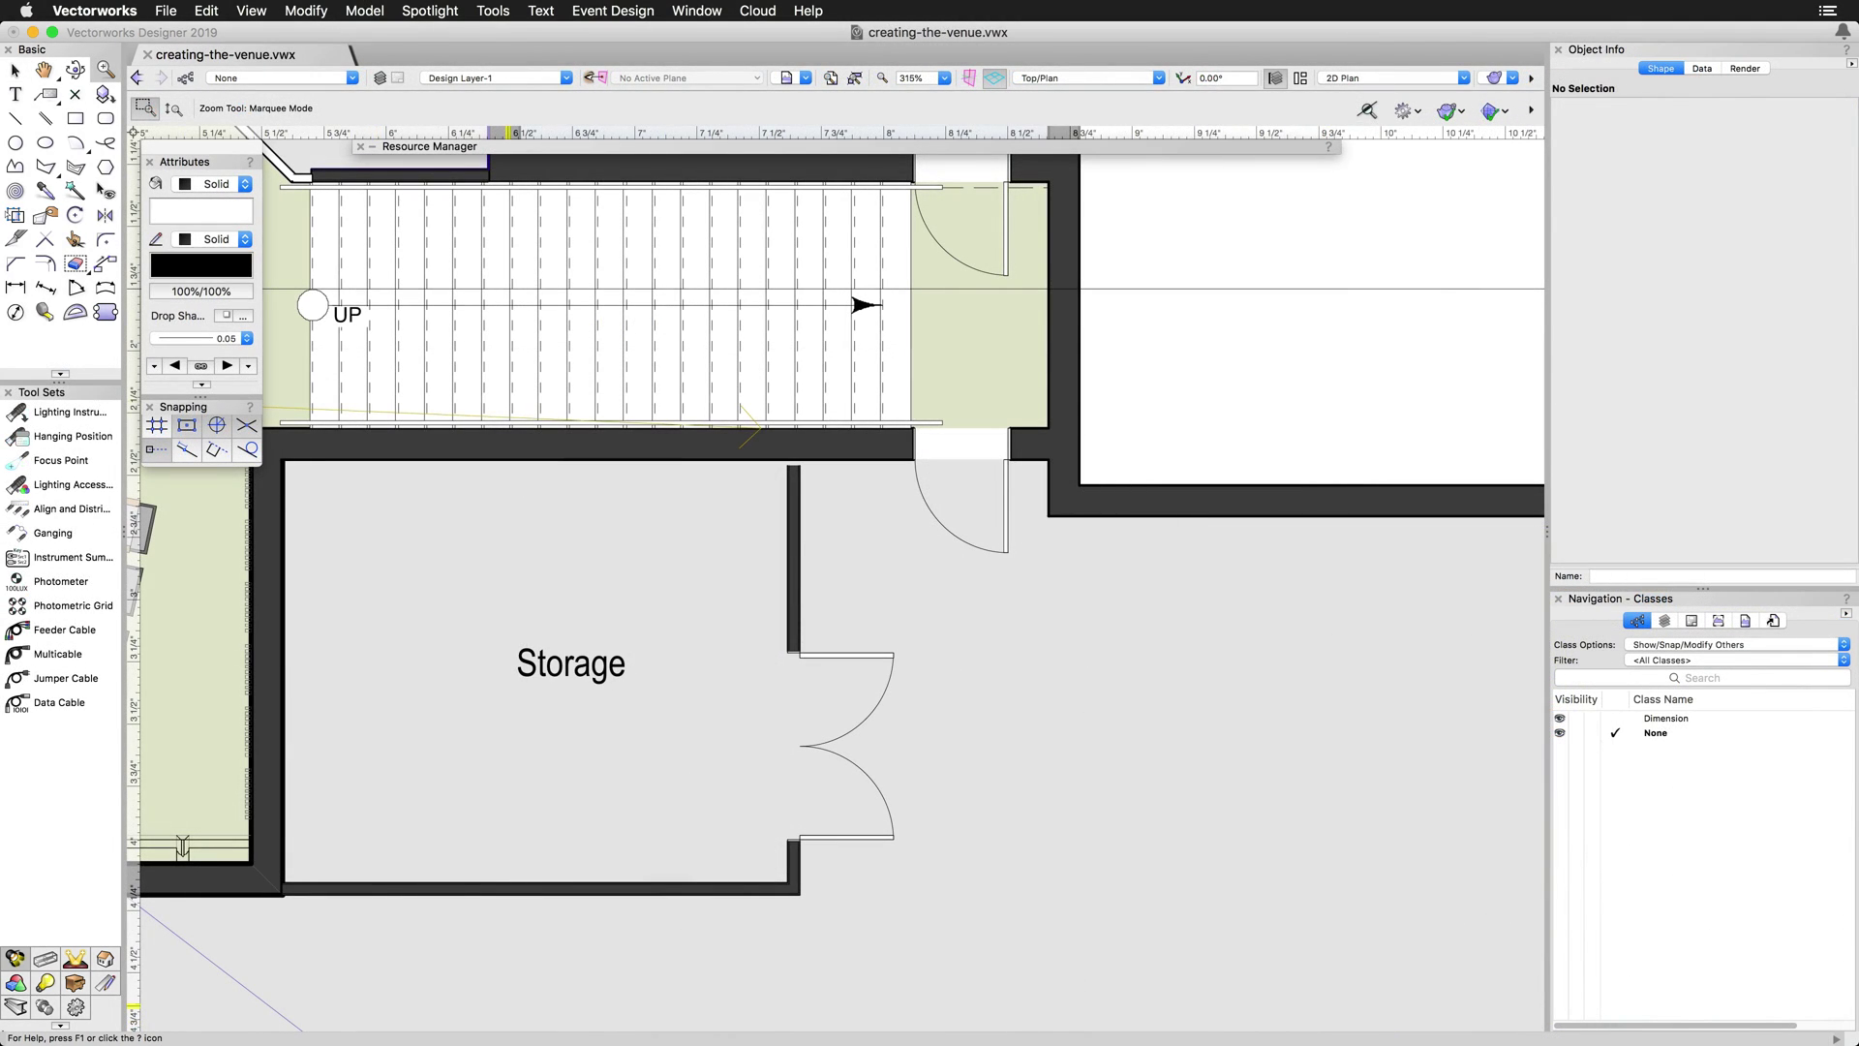
{"action": "key", "text": "x"}
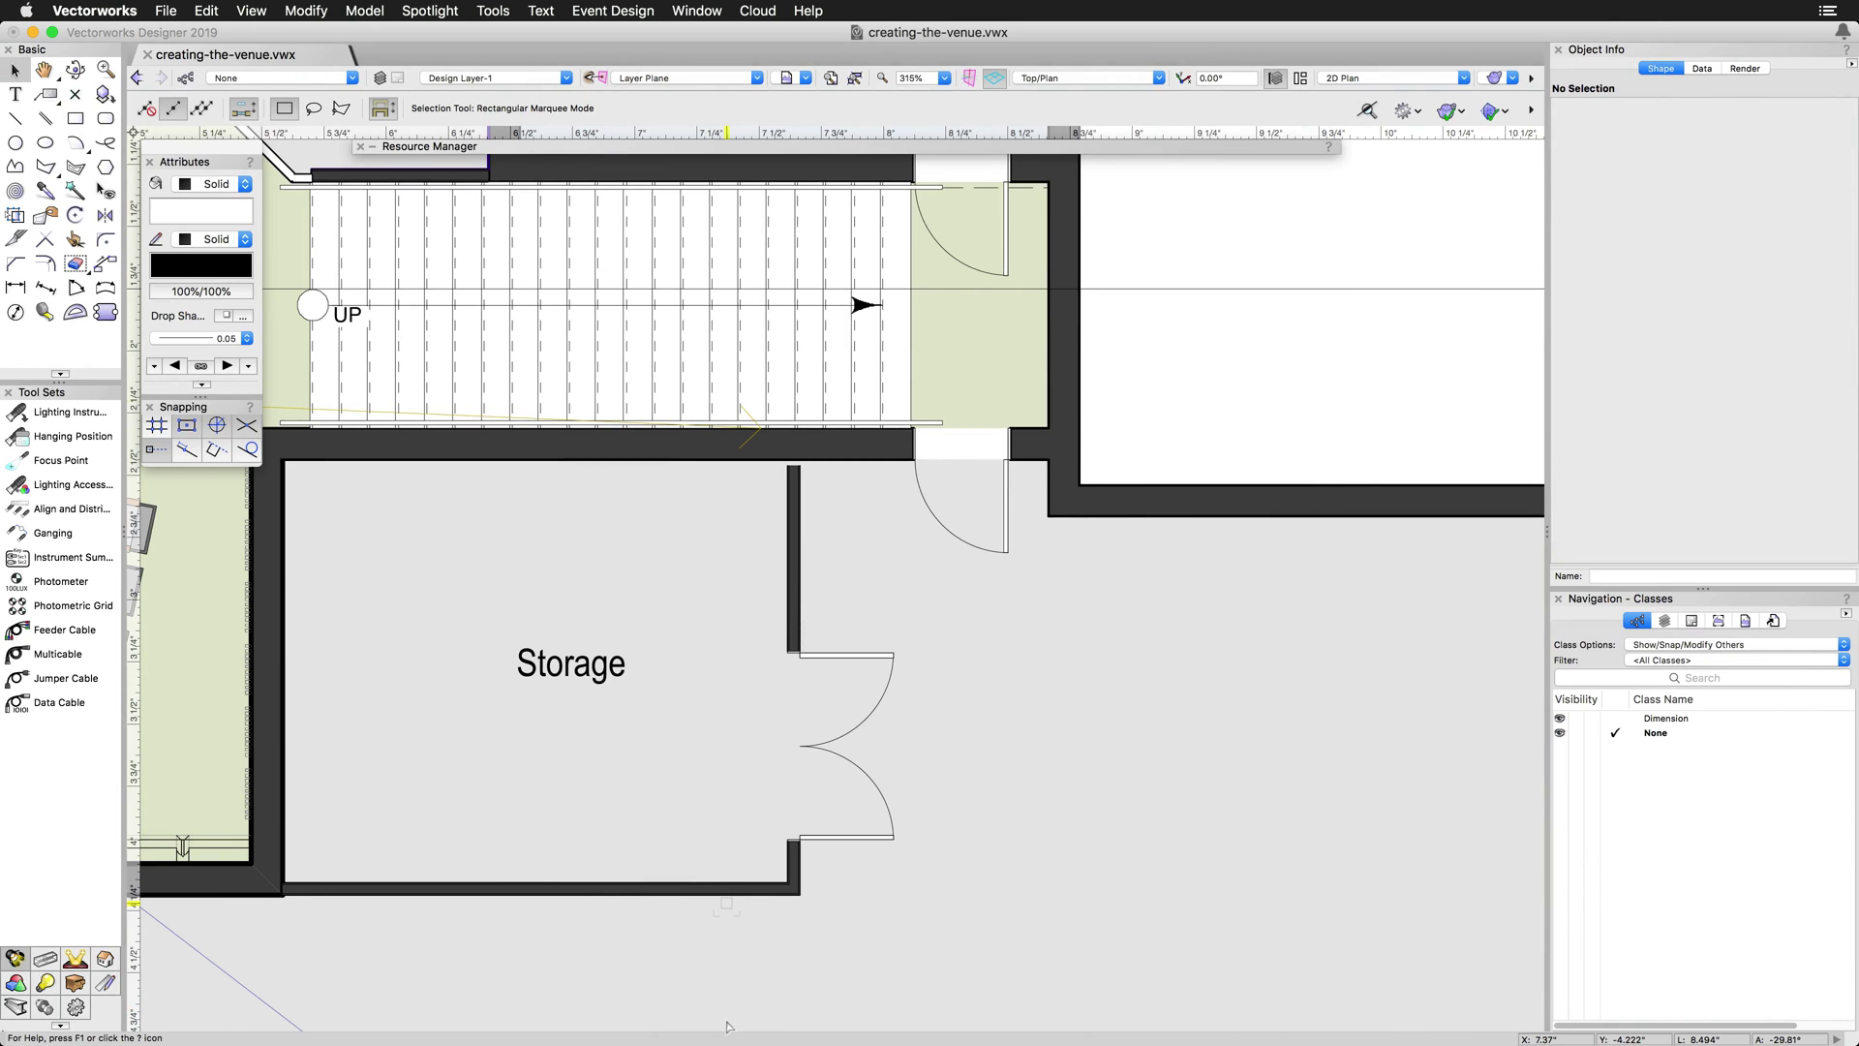
{"action": "left_click", "coordinate": [48, 313]}
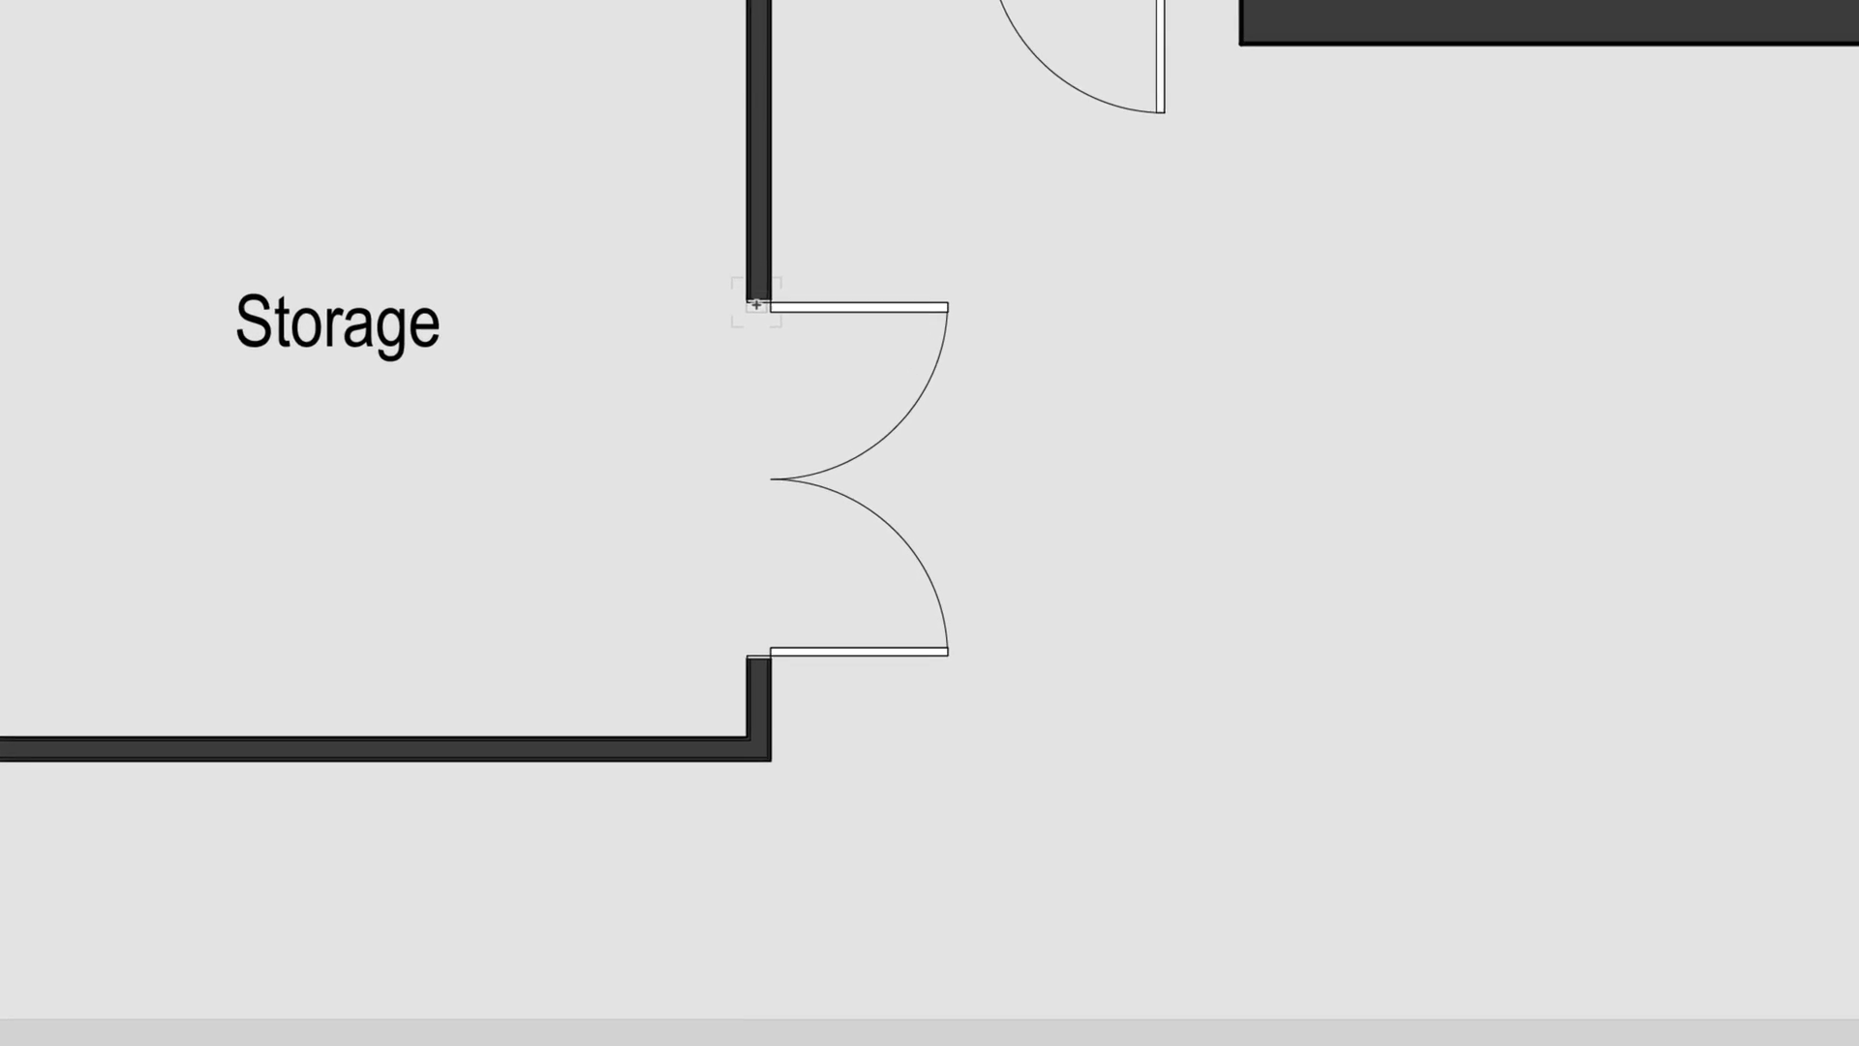
{"action": "left_click", "coordinate": [796, 660]}
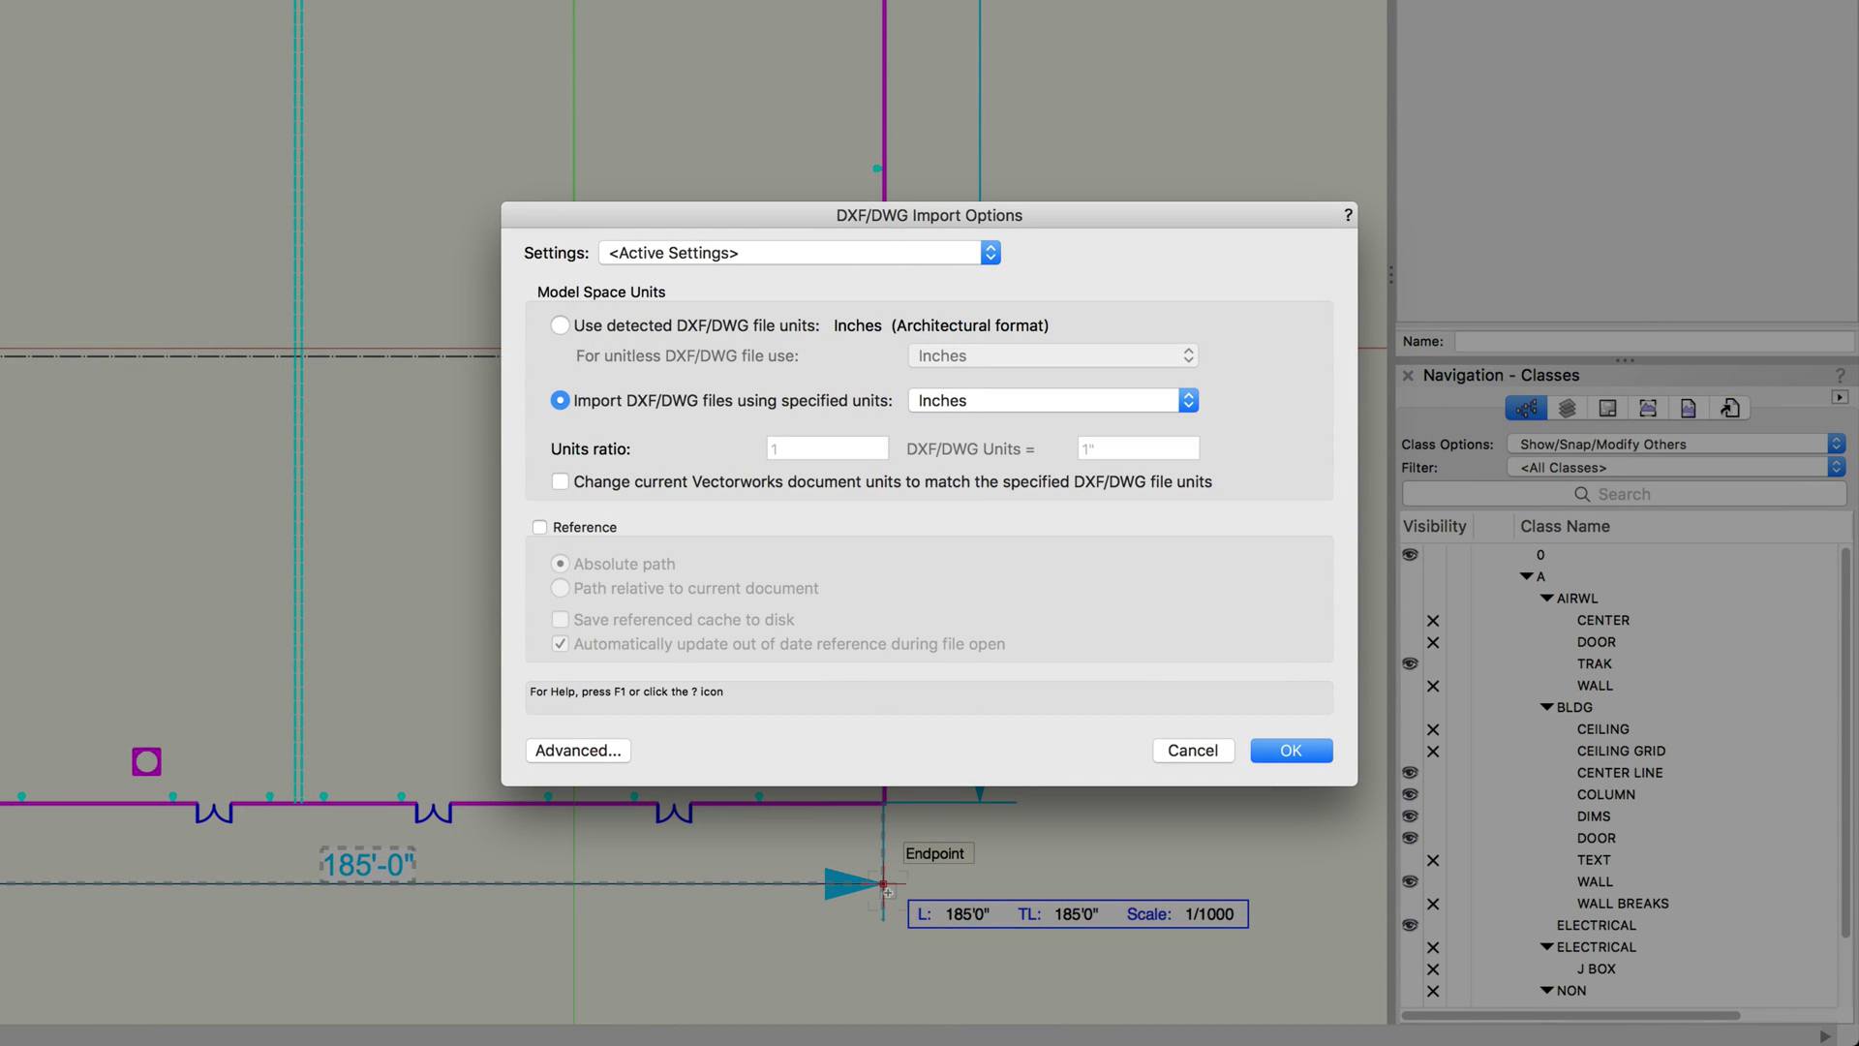
- Open the specified units list in DXF/DWG Import Options
{"action": "left_click", "coordinate": [1046, 399]}
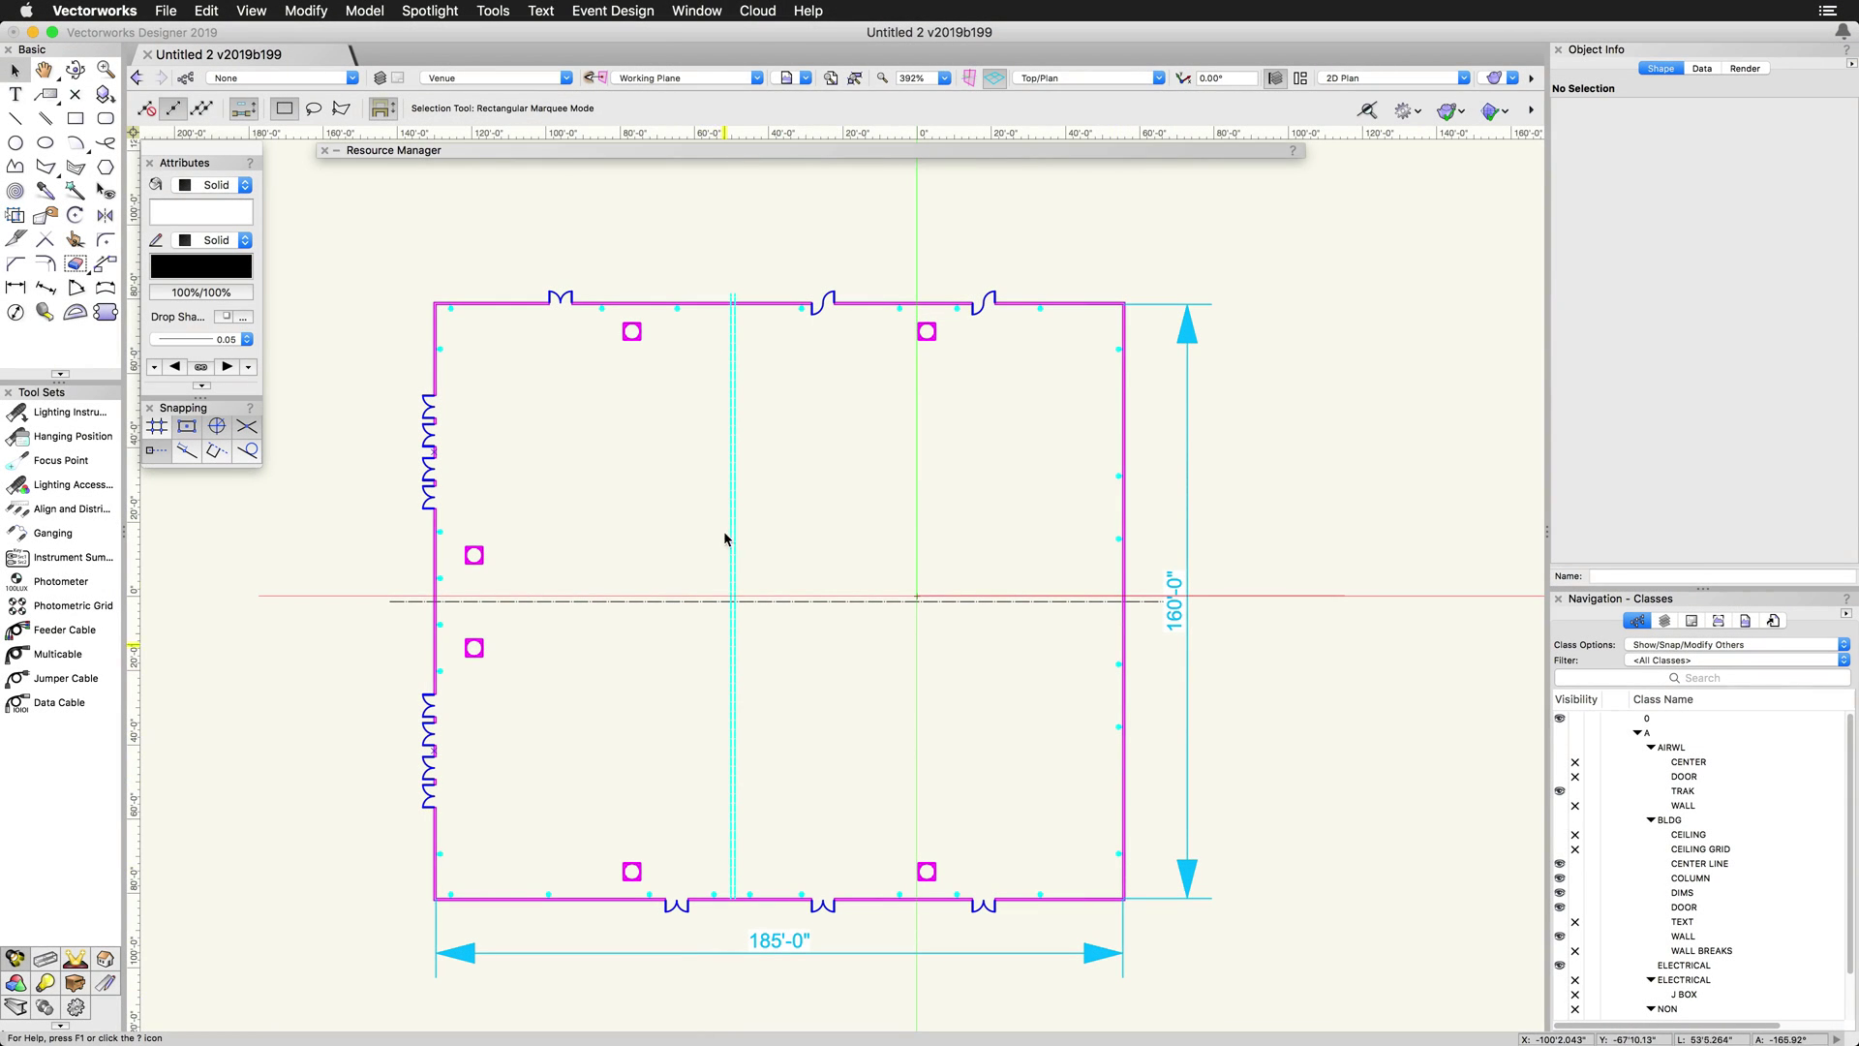
- Open the Event Design menu
{"action": "left_click", "coordinate": [624, 14]}
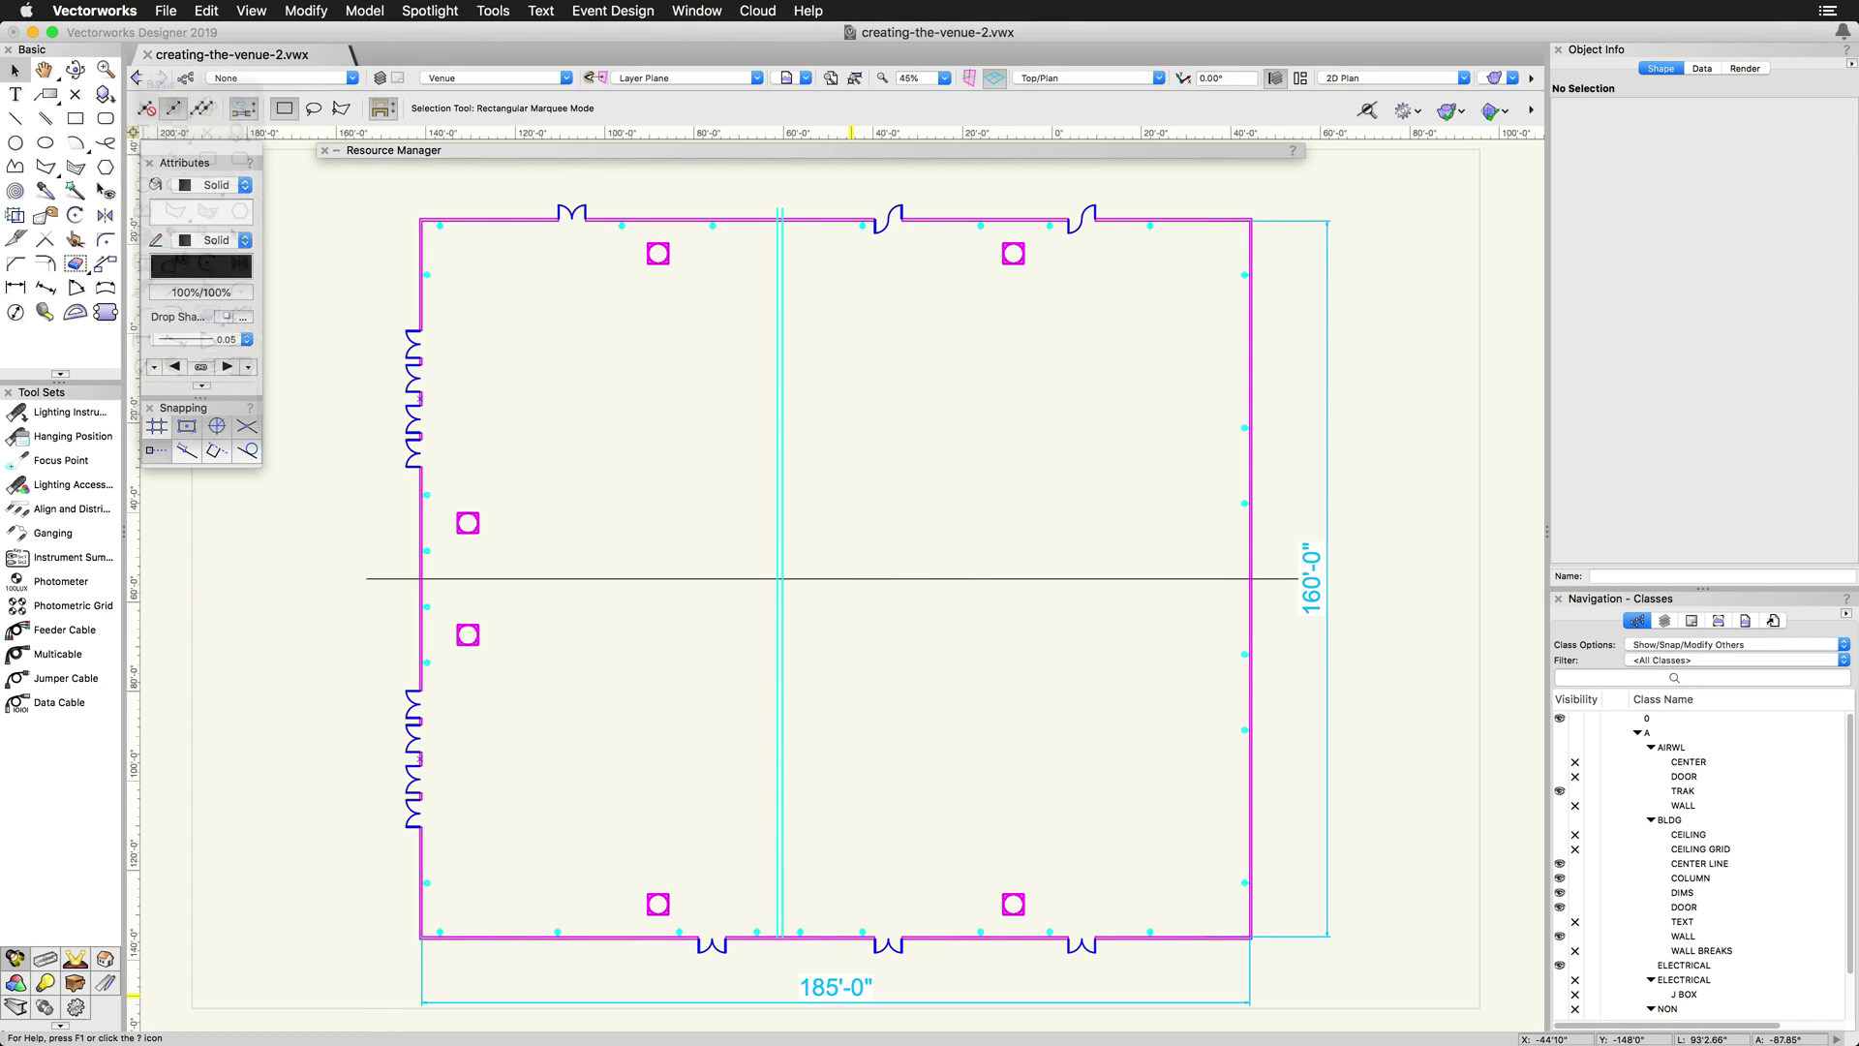
- Draw a rectangle from the plan's top-left to bottom-right corner, snapping with the Z loupe
{"action": "left_click", "coordinate": [75, 121]}
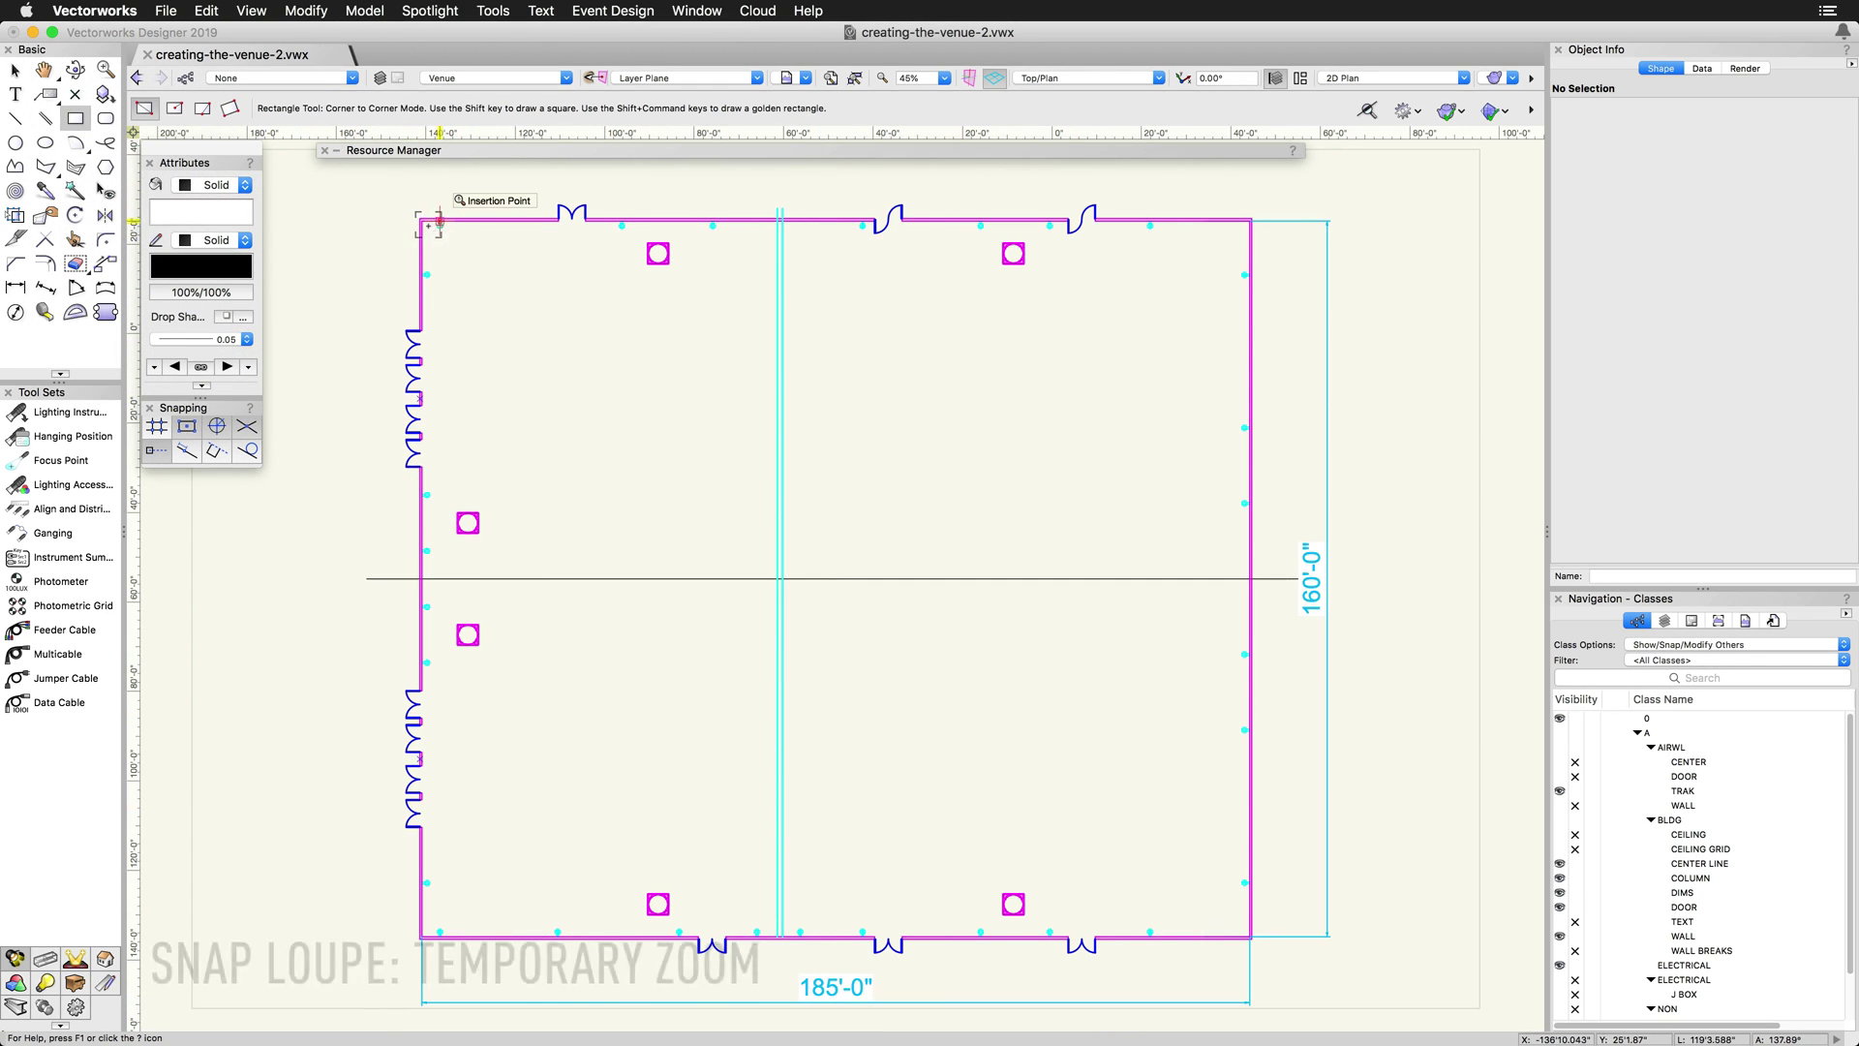
{"action": "key", "text": "z"}
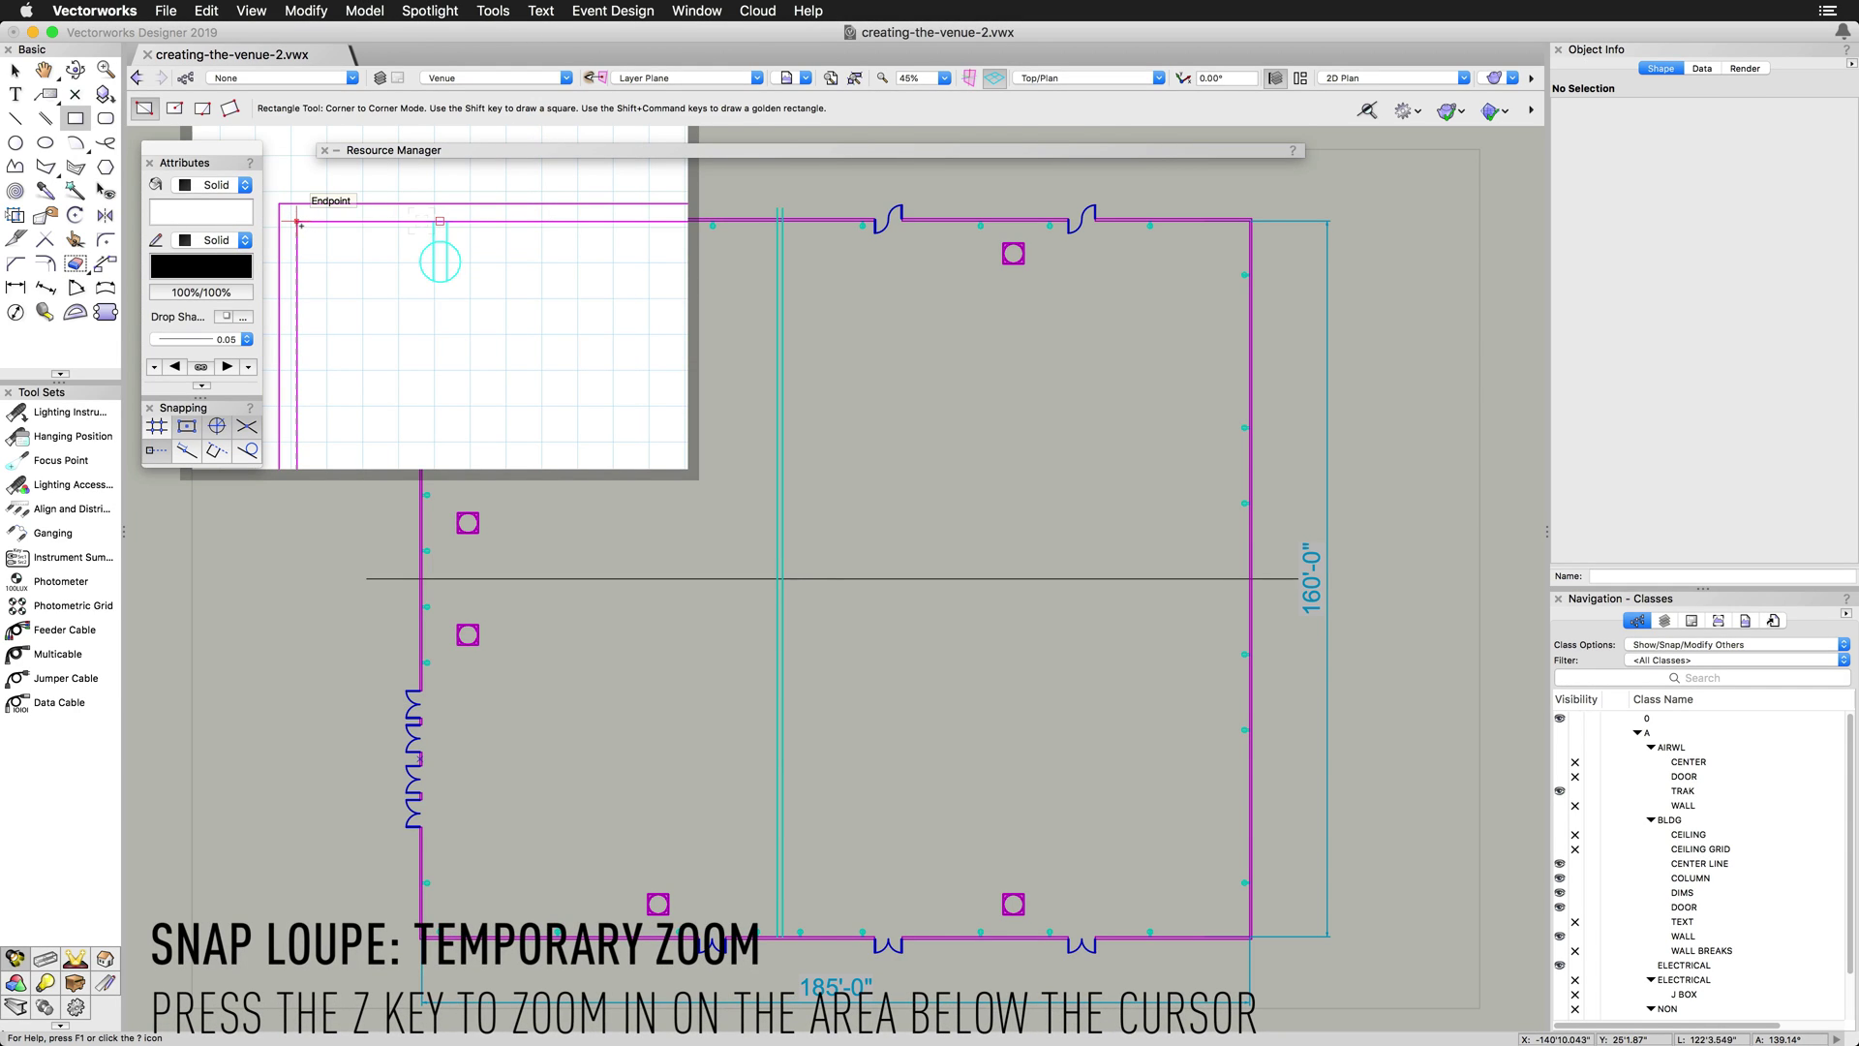
{"action": "left_click", "coordinate": [299, 222]}
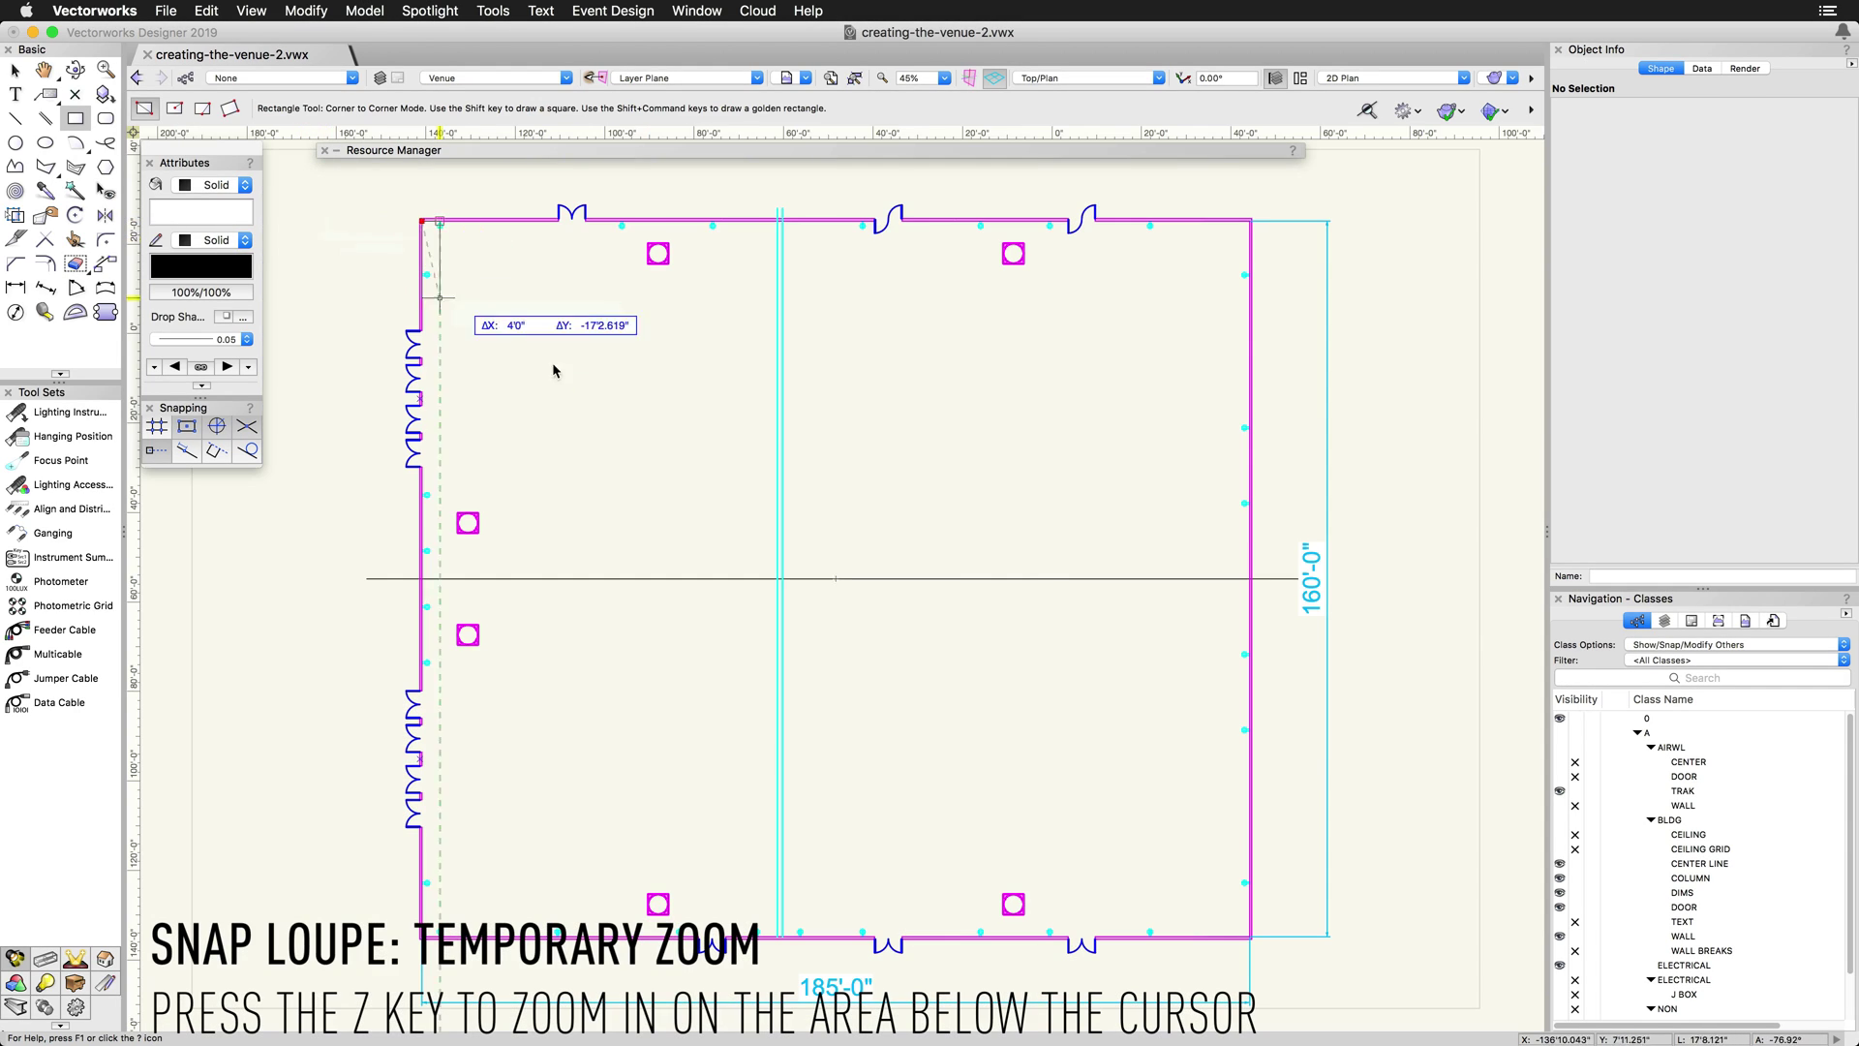
{"action": "key", "text": "z"}
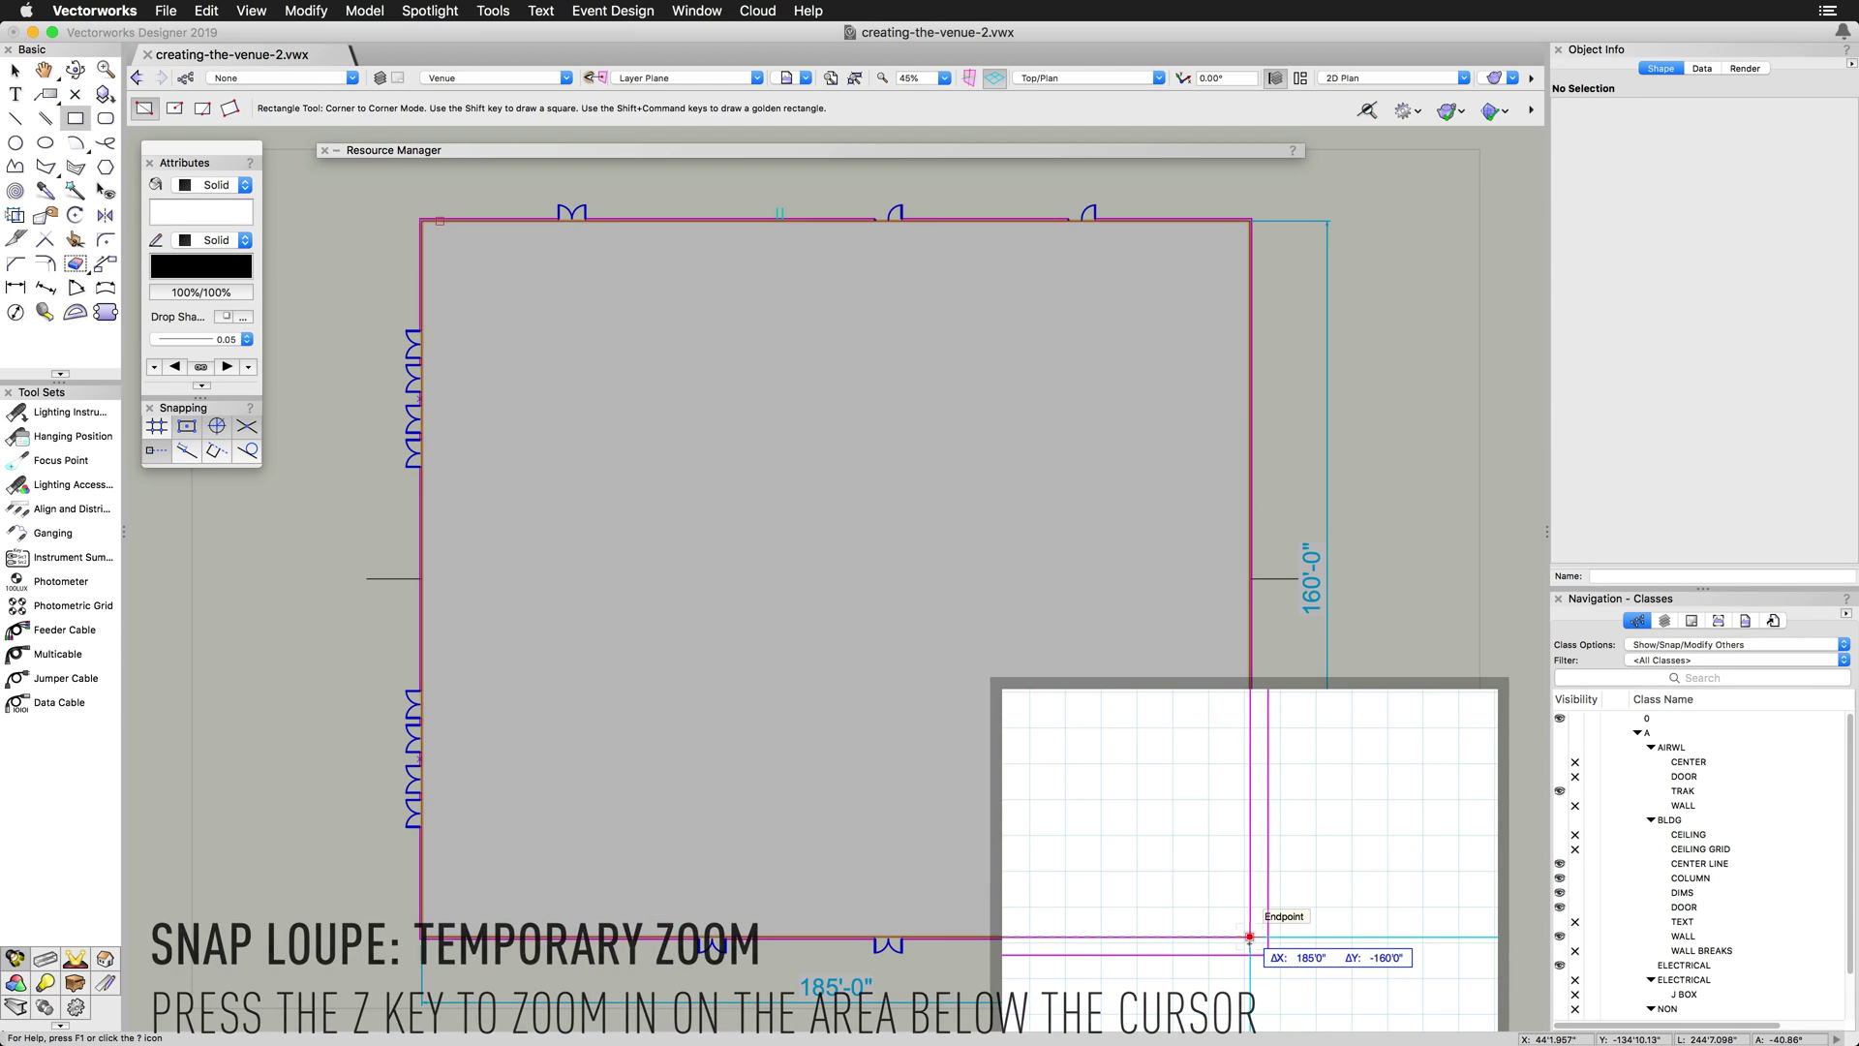
{"action": "left_click", "coordinate": [1250, 938]}
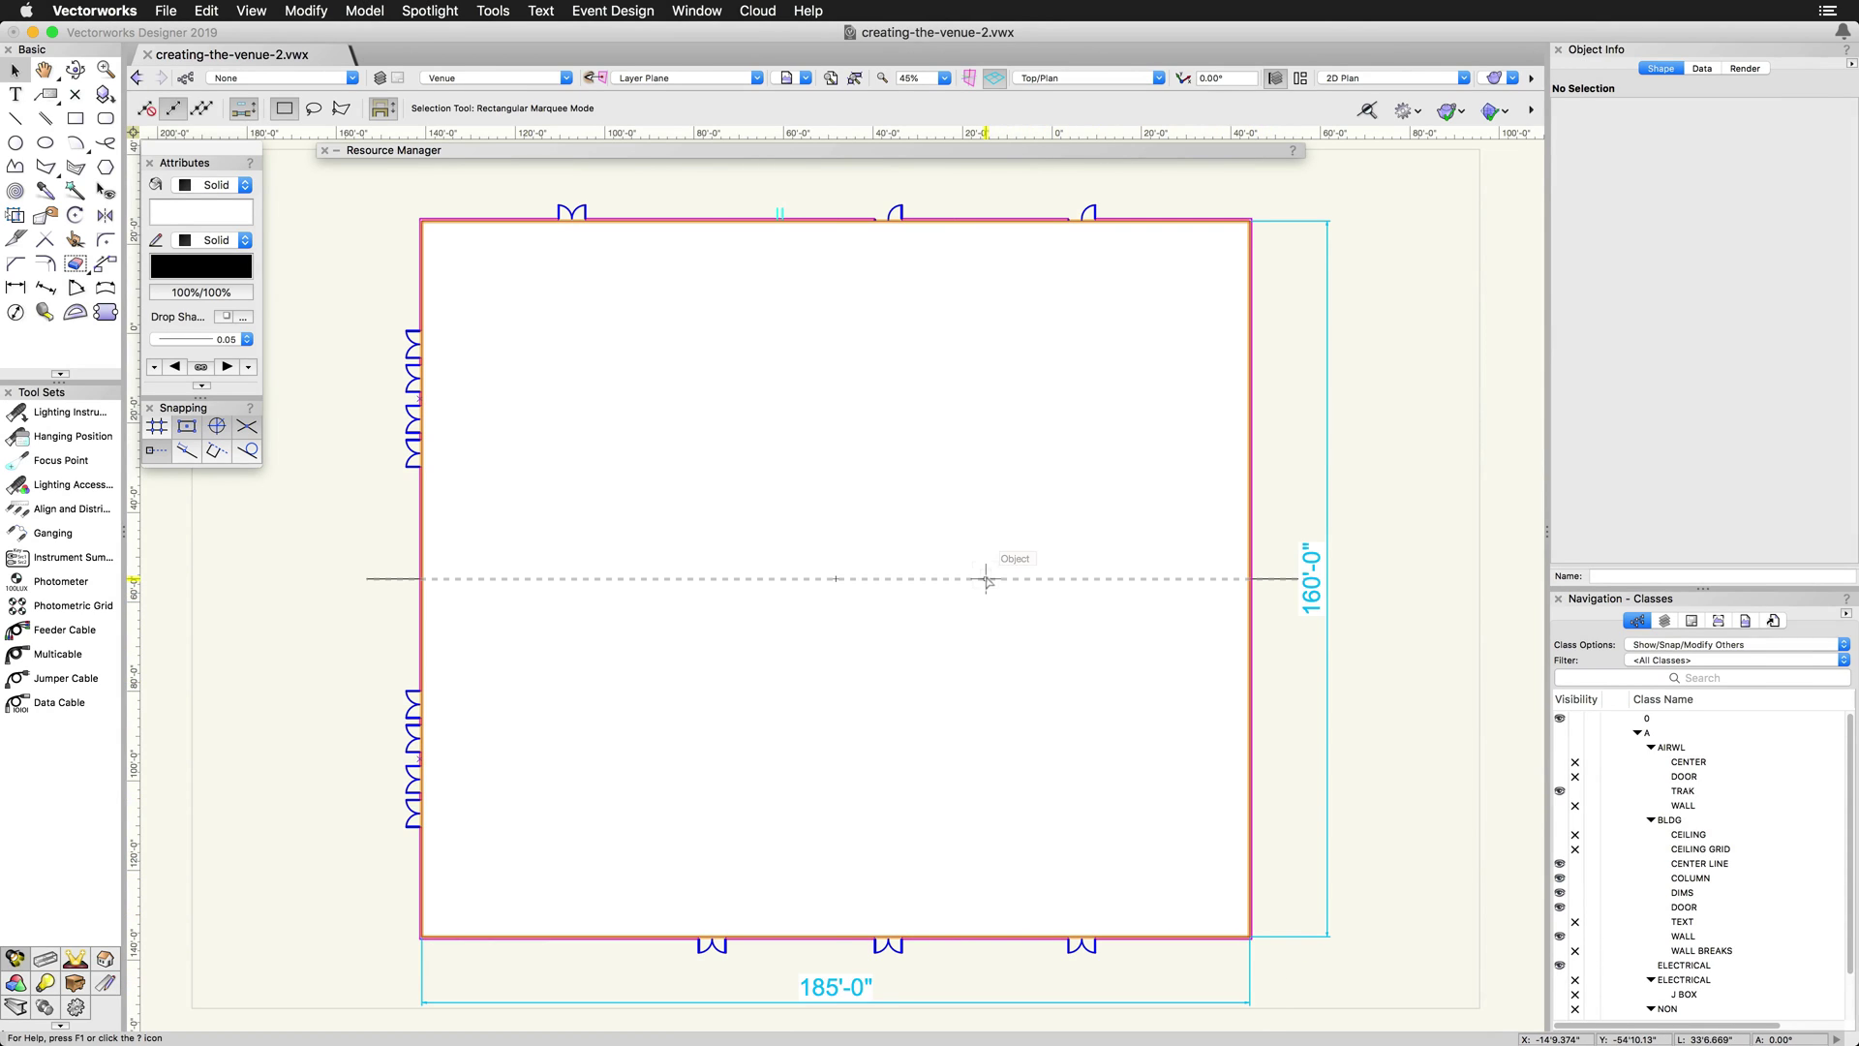
- Create Room from the rectangle: 10'0" by 4" walls, Paint Almond, Carpet Low Pile floor
{"action": "left_click", "coordinate": [987, 579]}
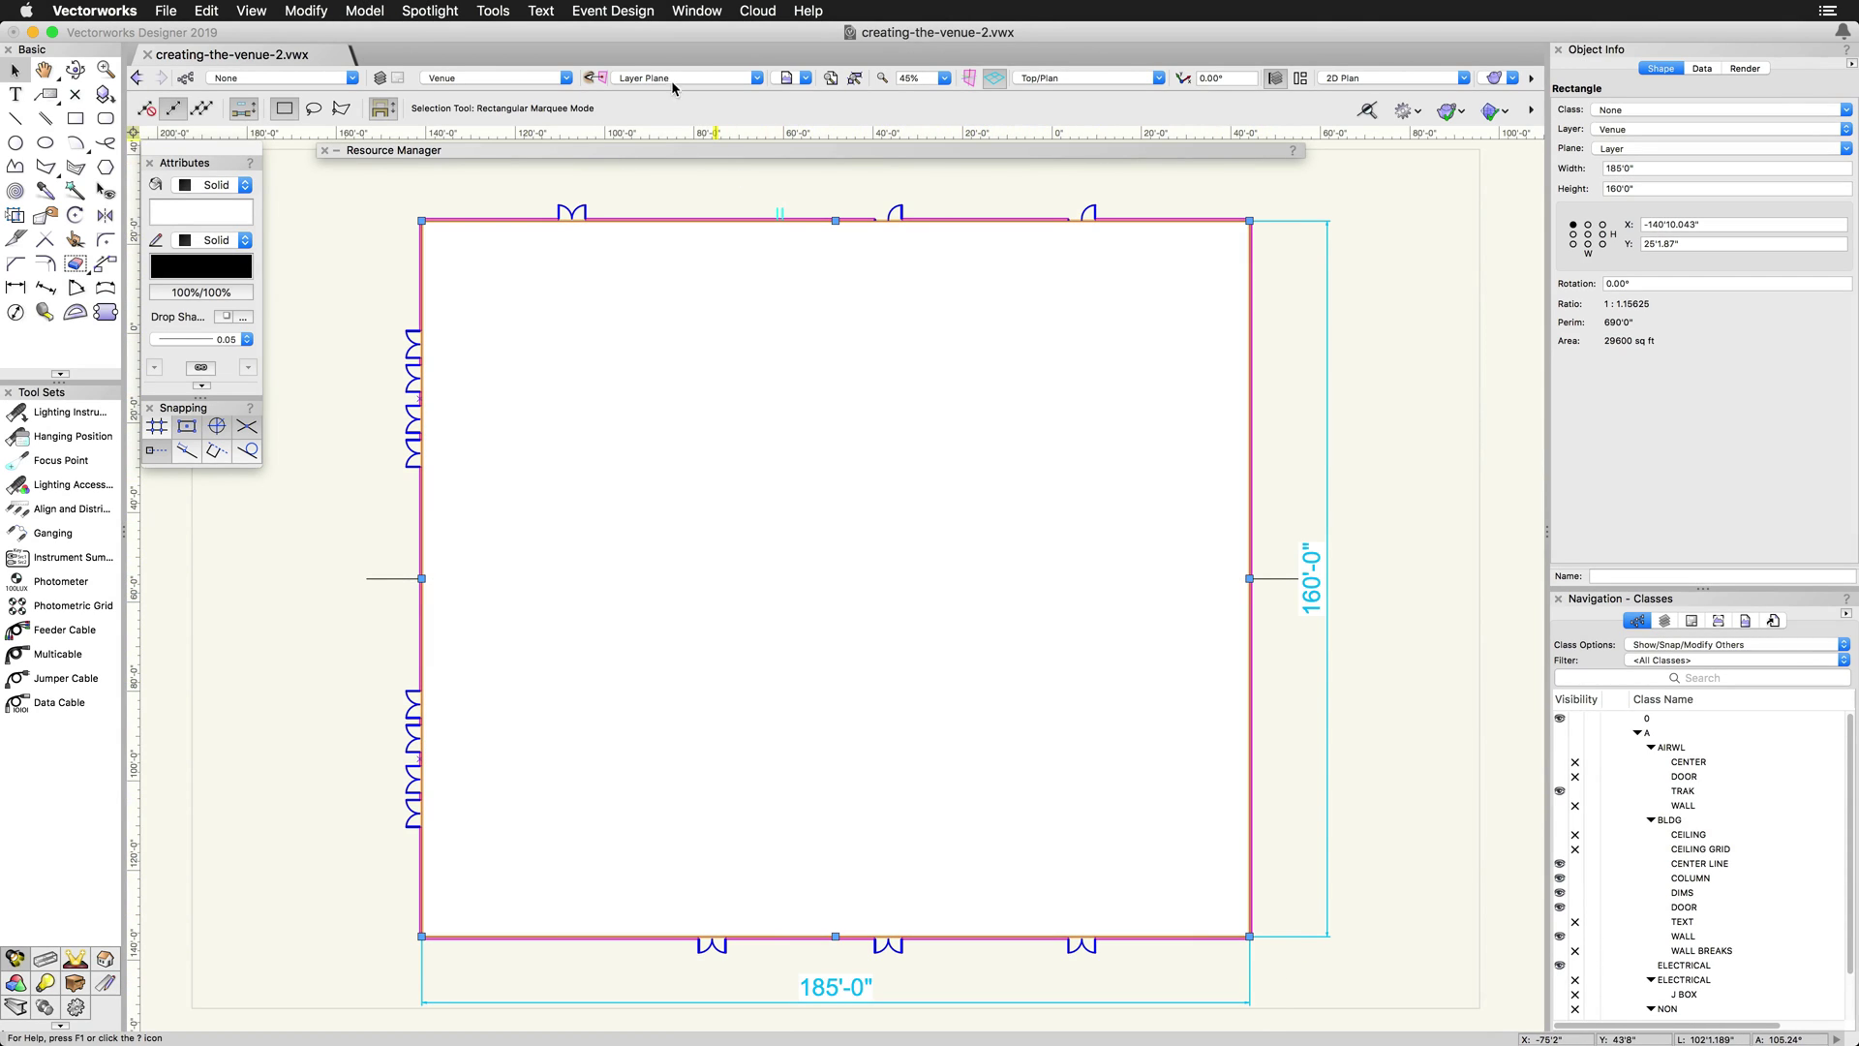
{"action": "left_click", "coordinate": [634, 14]}
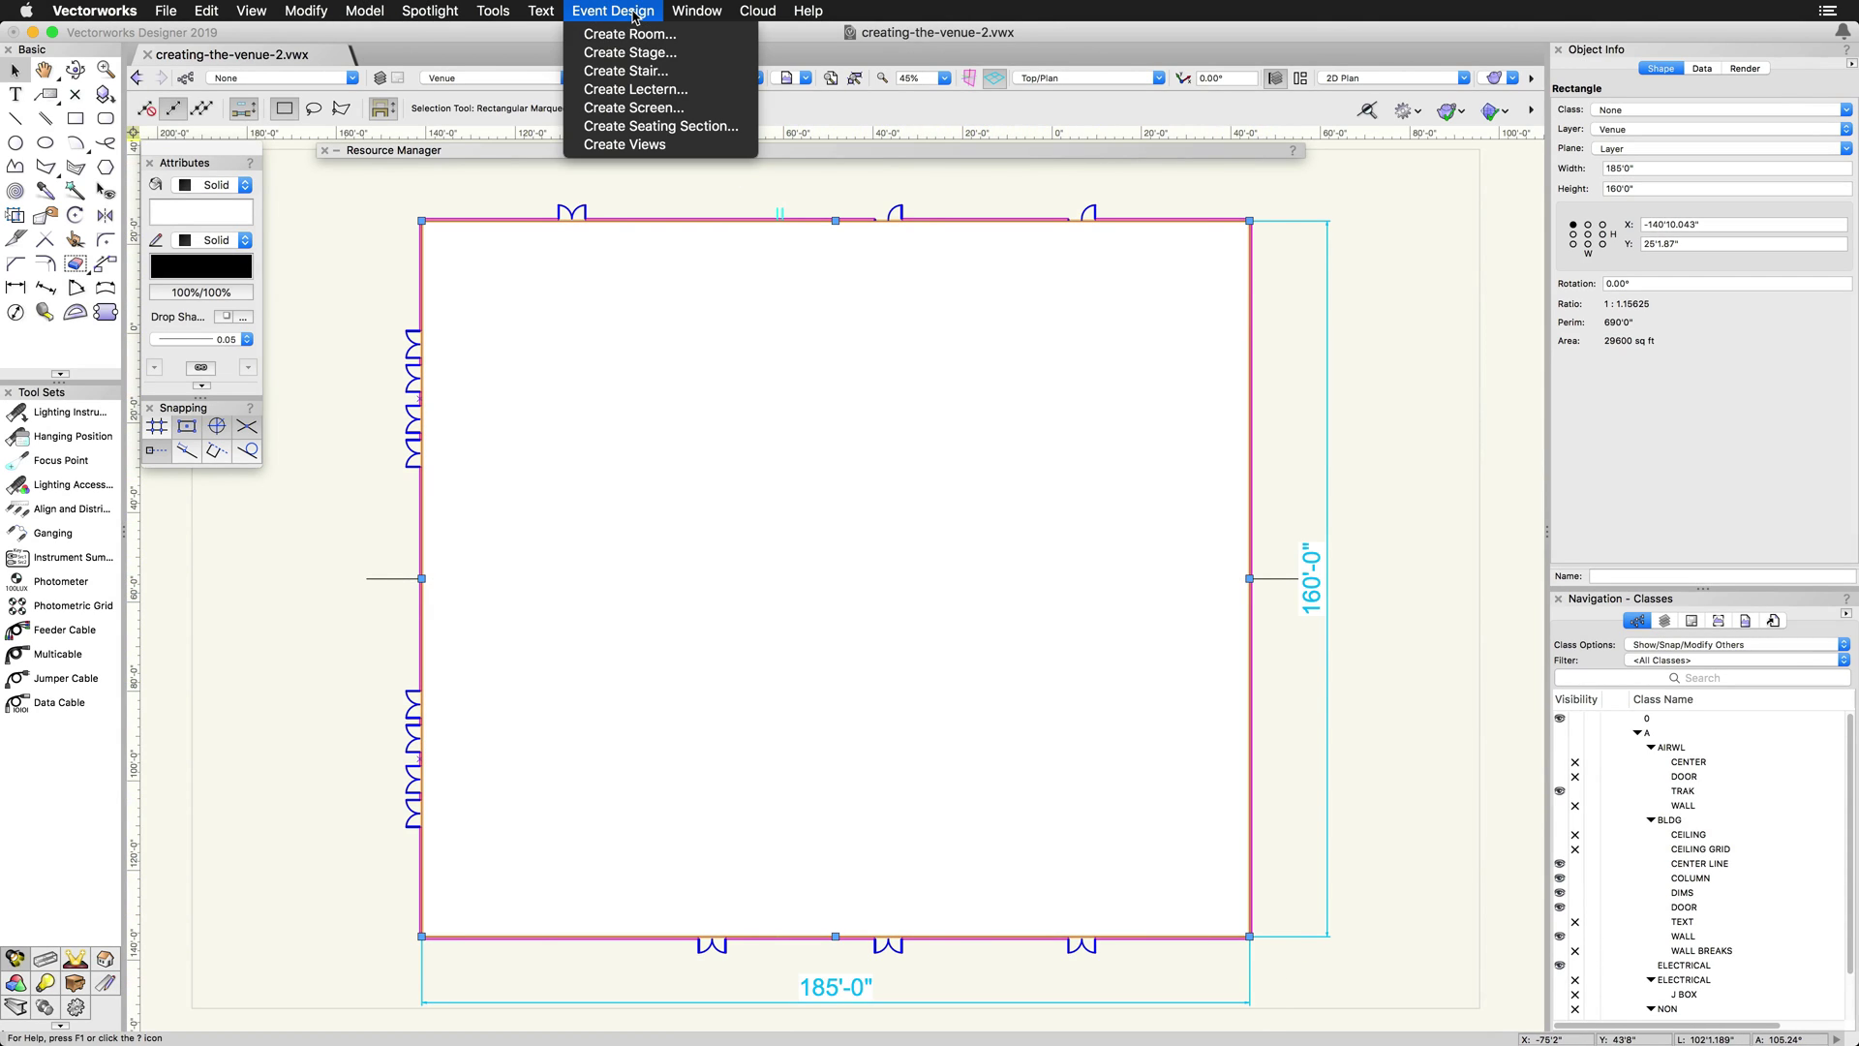
{"action": "left_click", "coordinate": [705, 34]}
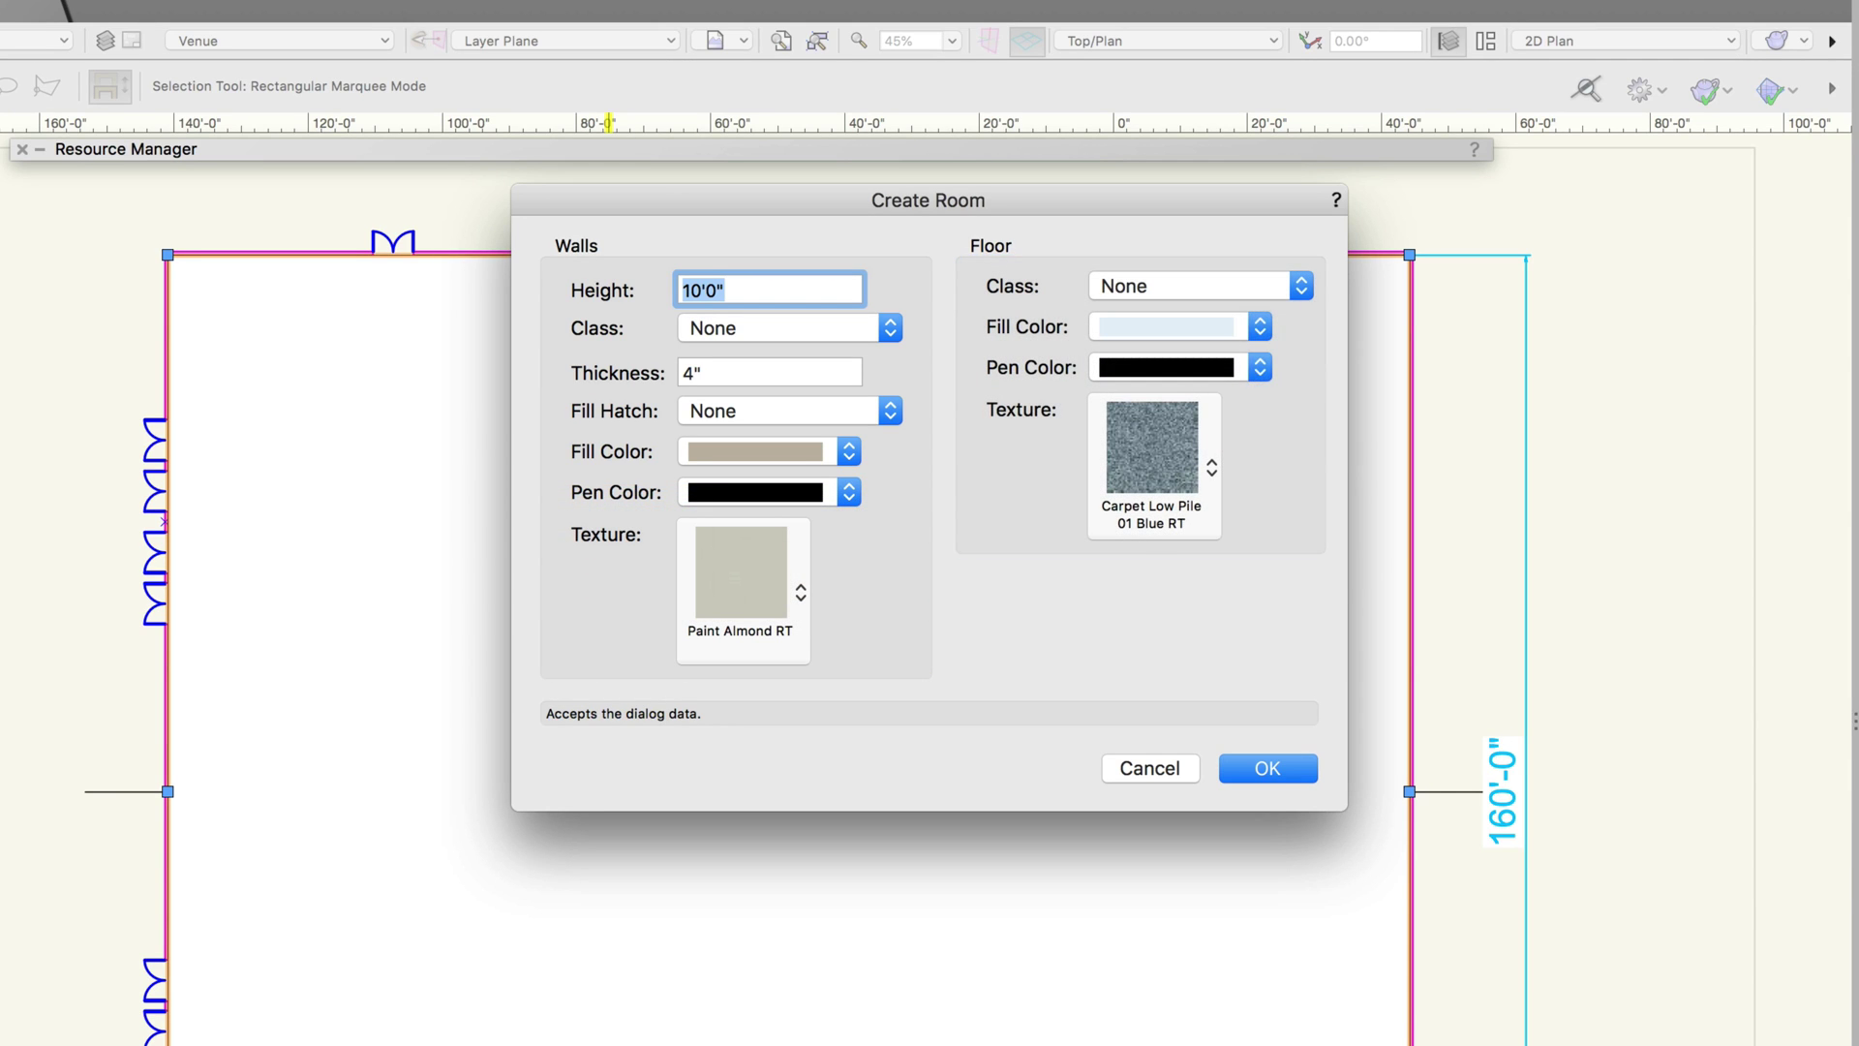
{"action": "left_click", "coordinate": [1286, 775]}
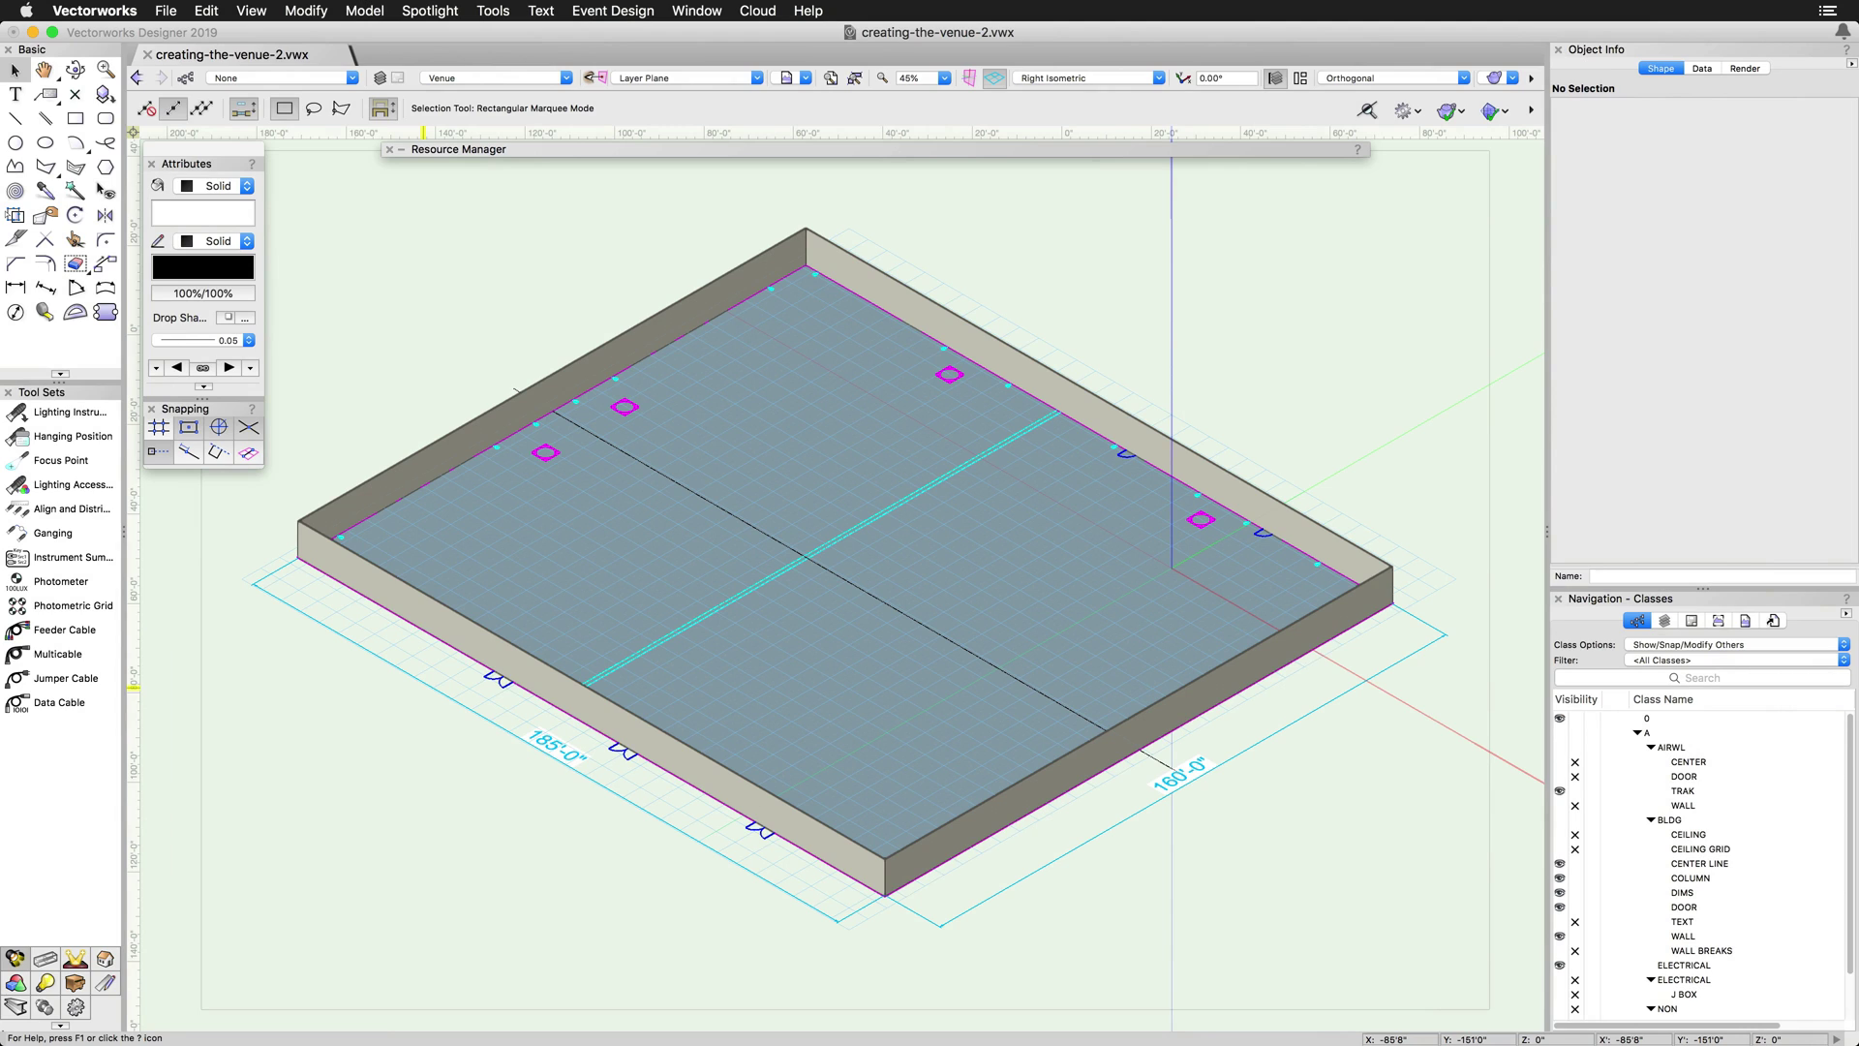
- Select all four walls with Select Similar, set Height to 18'0", return to Top/Plan
{"action": "left_click", "coordinate": [74, 191]}
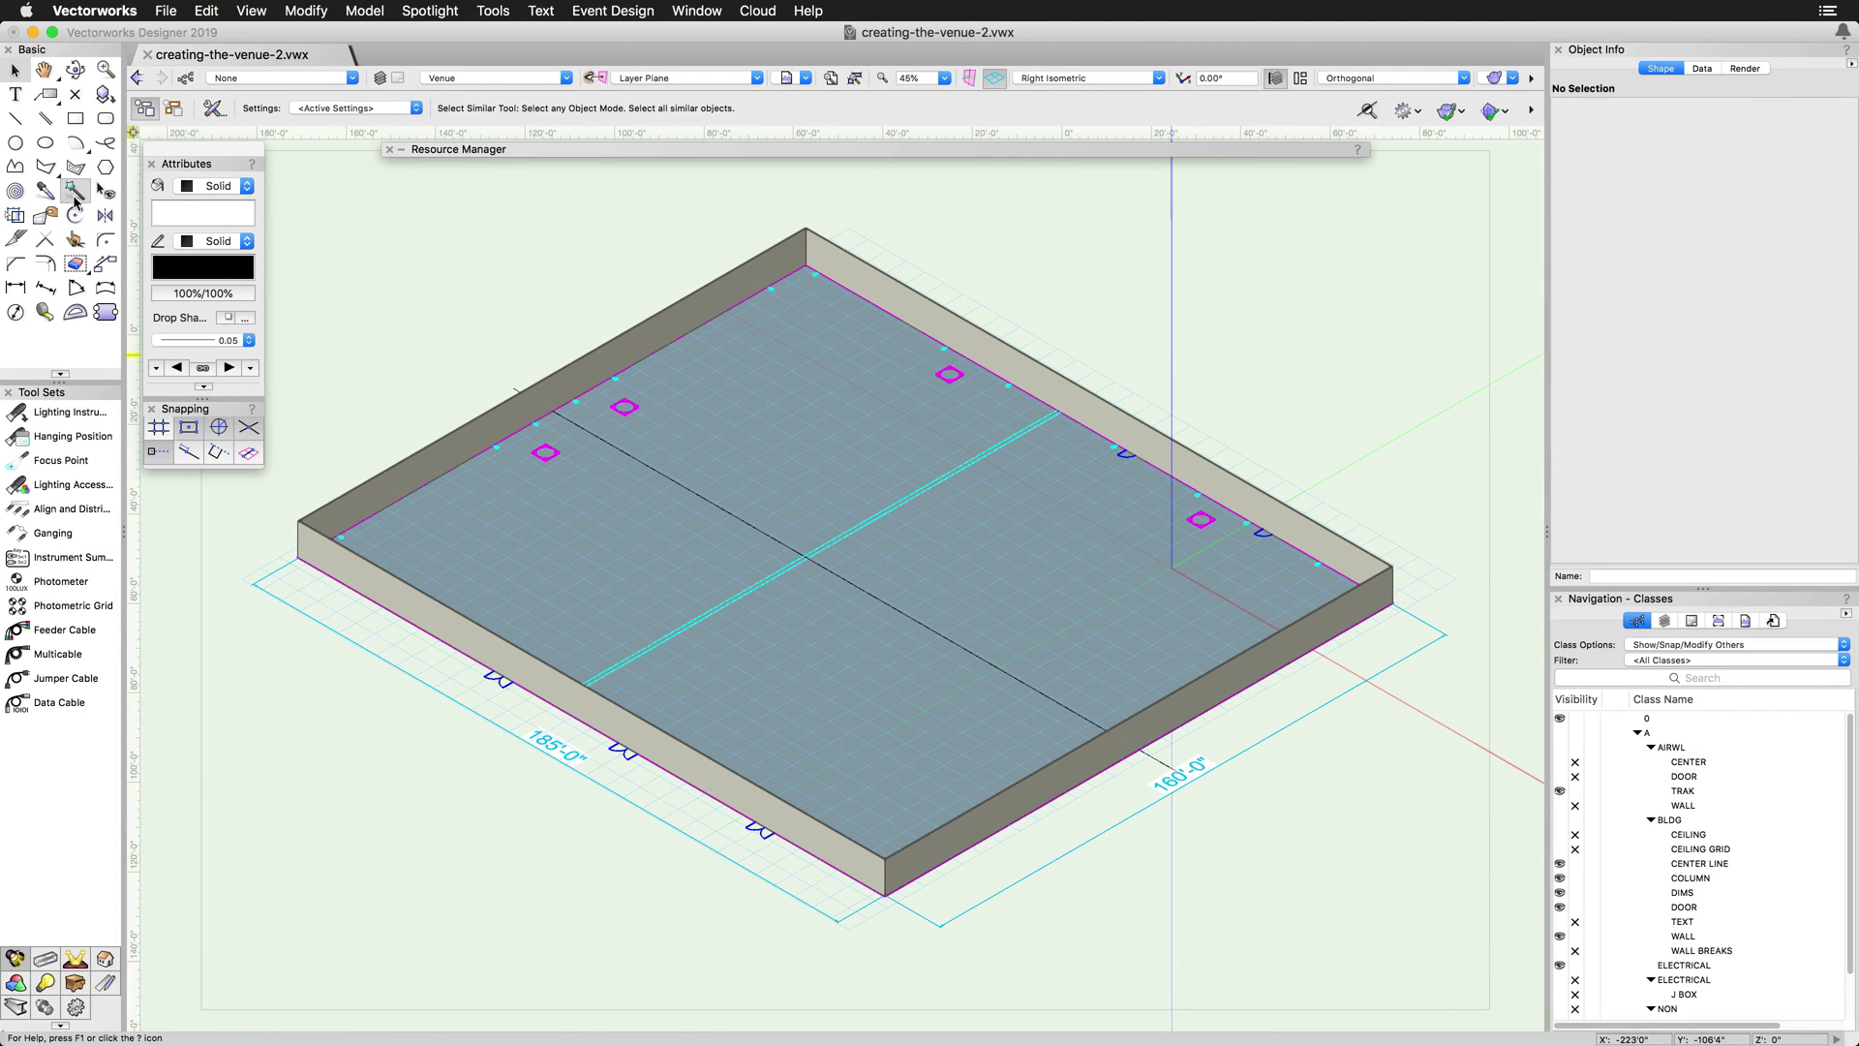
{"action": "left_click", "coordinate": [392, 468]}
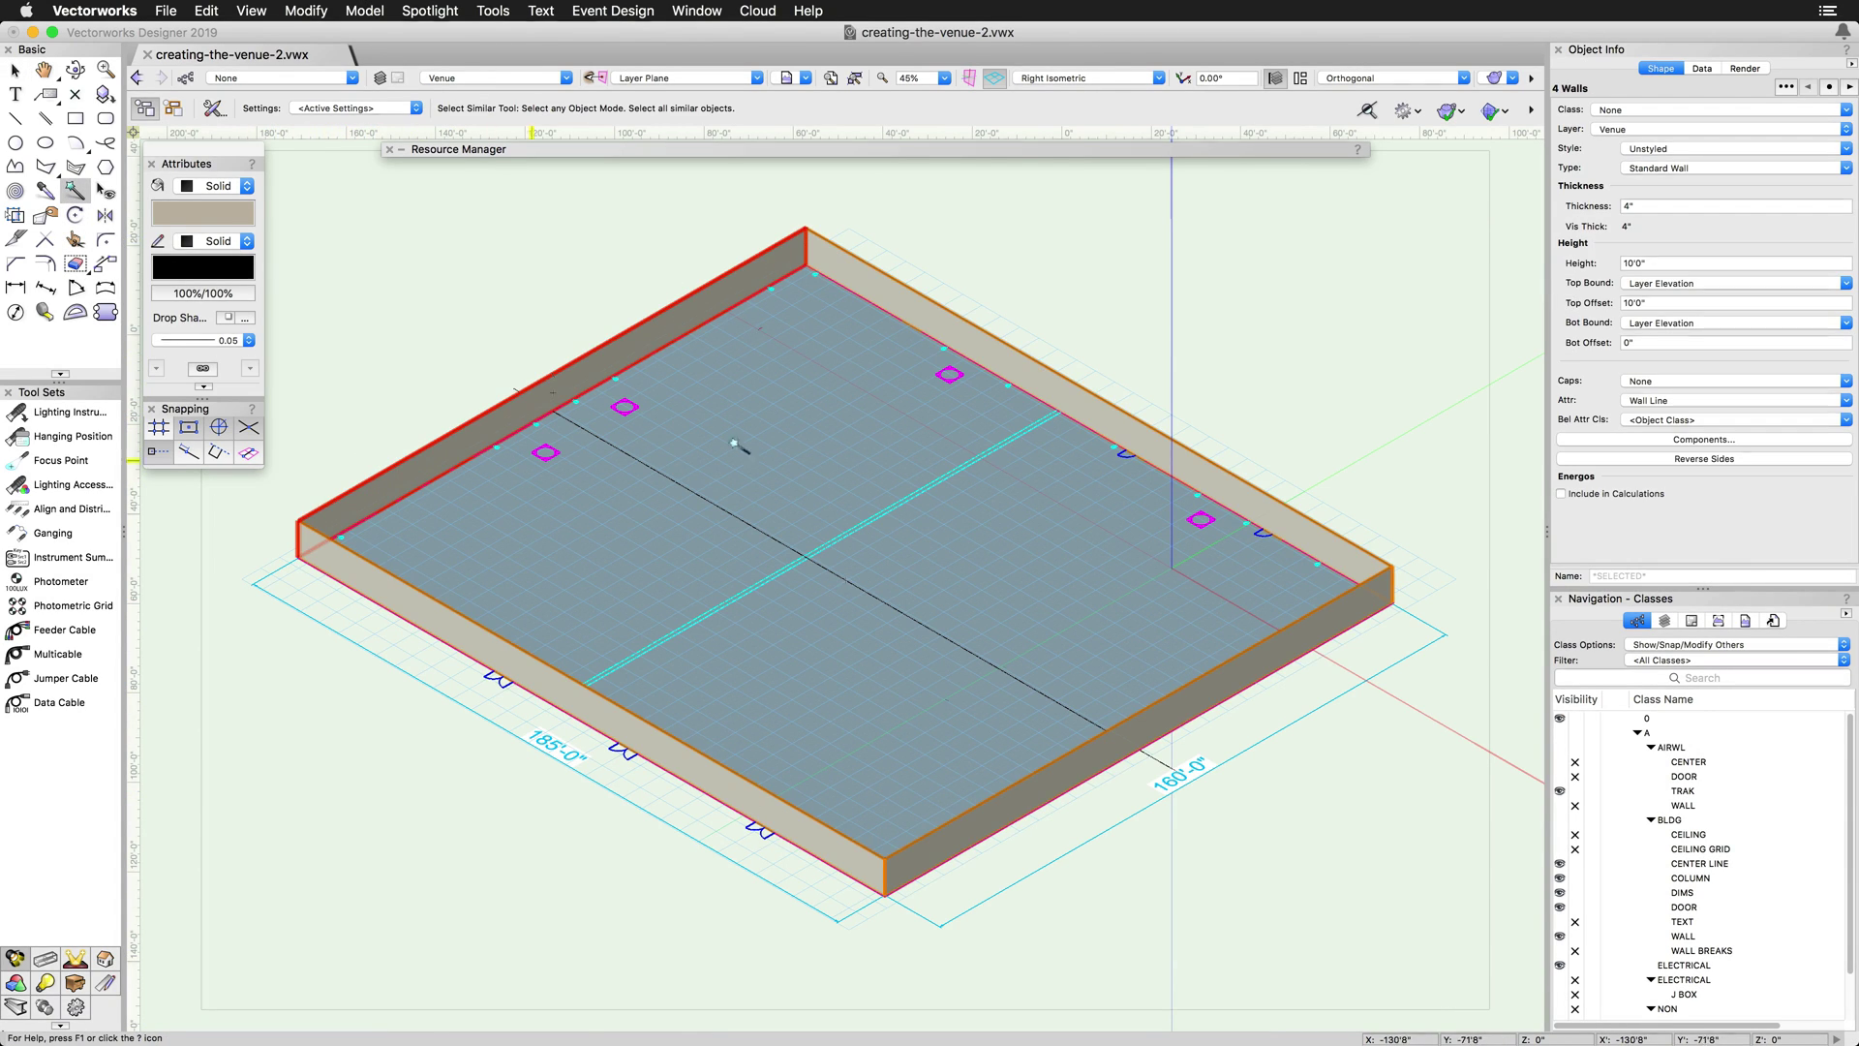
{"action": "left_click", "coordinate": [1656, 263]}
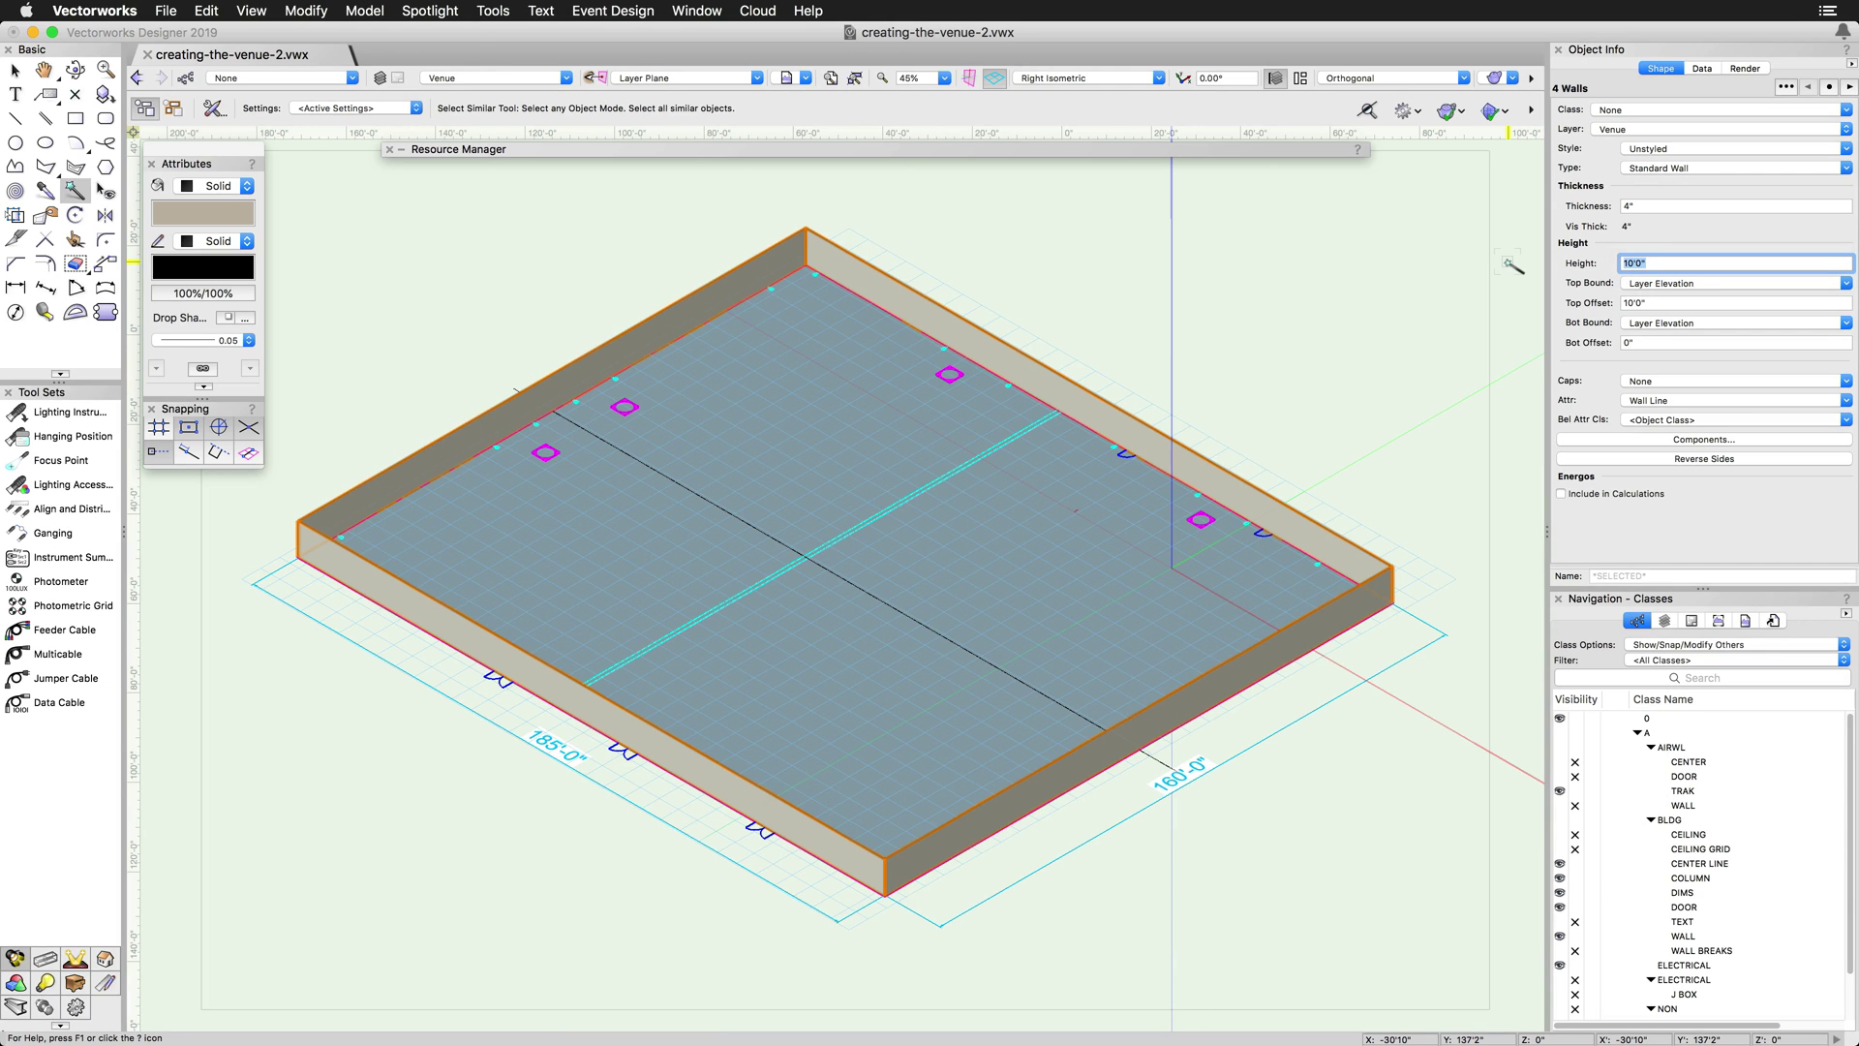
{"action": "type", "text": "10"}
{"action": "key", "text": "Return"}
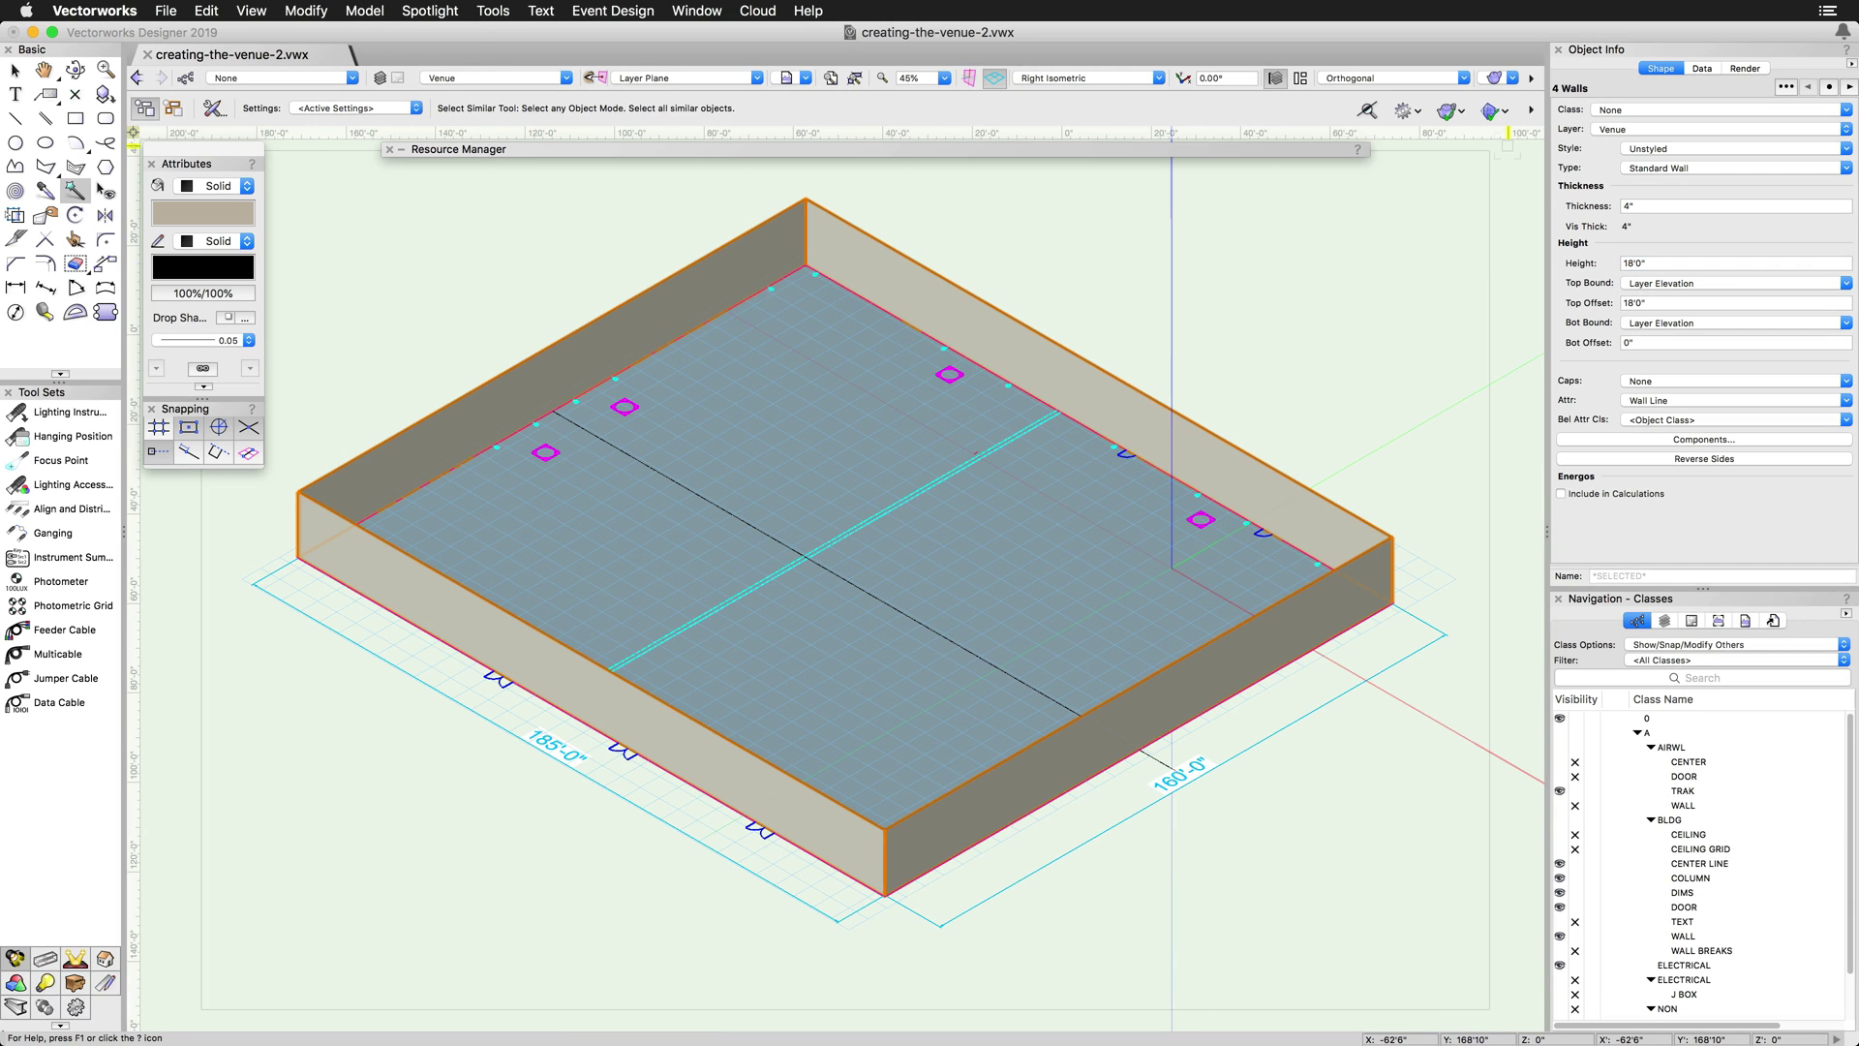
{"action": "key", "text": "ctrl+5"}
{"action": "key", "text": "x"}
{"action": "key", "text": "x"}
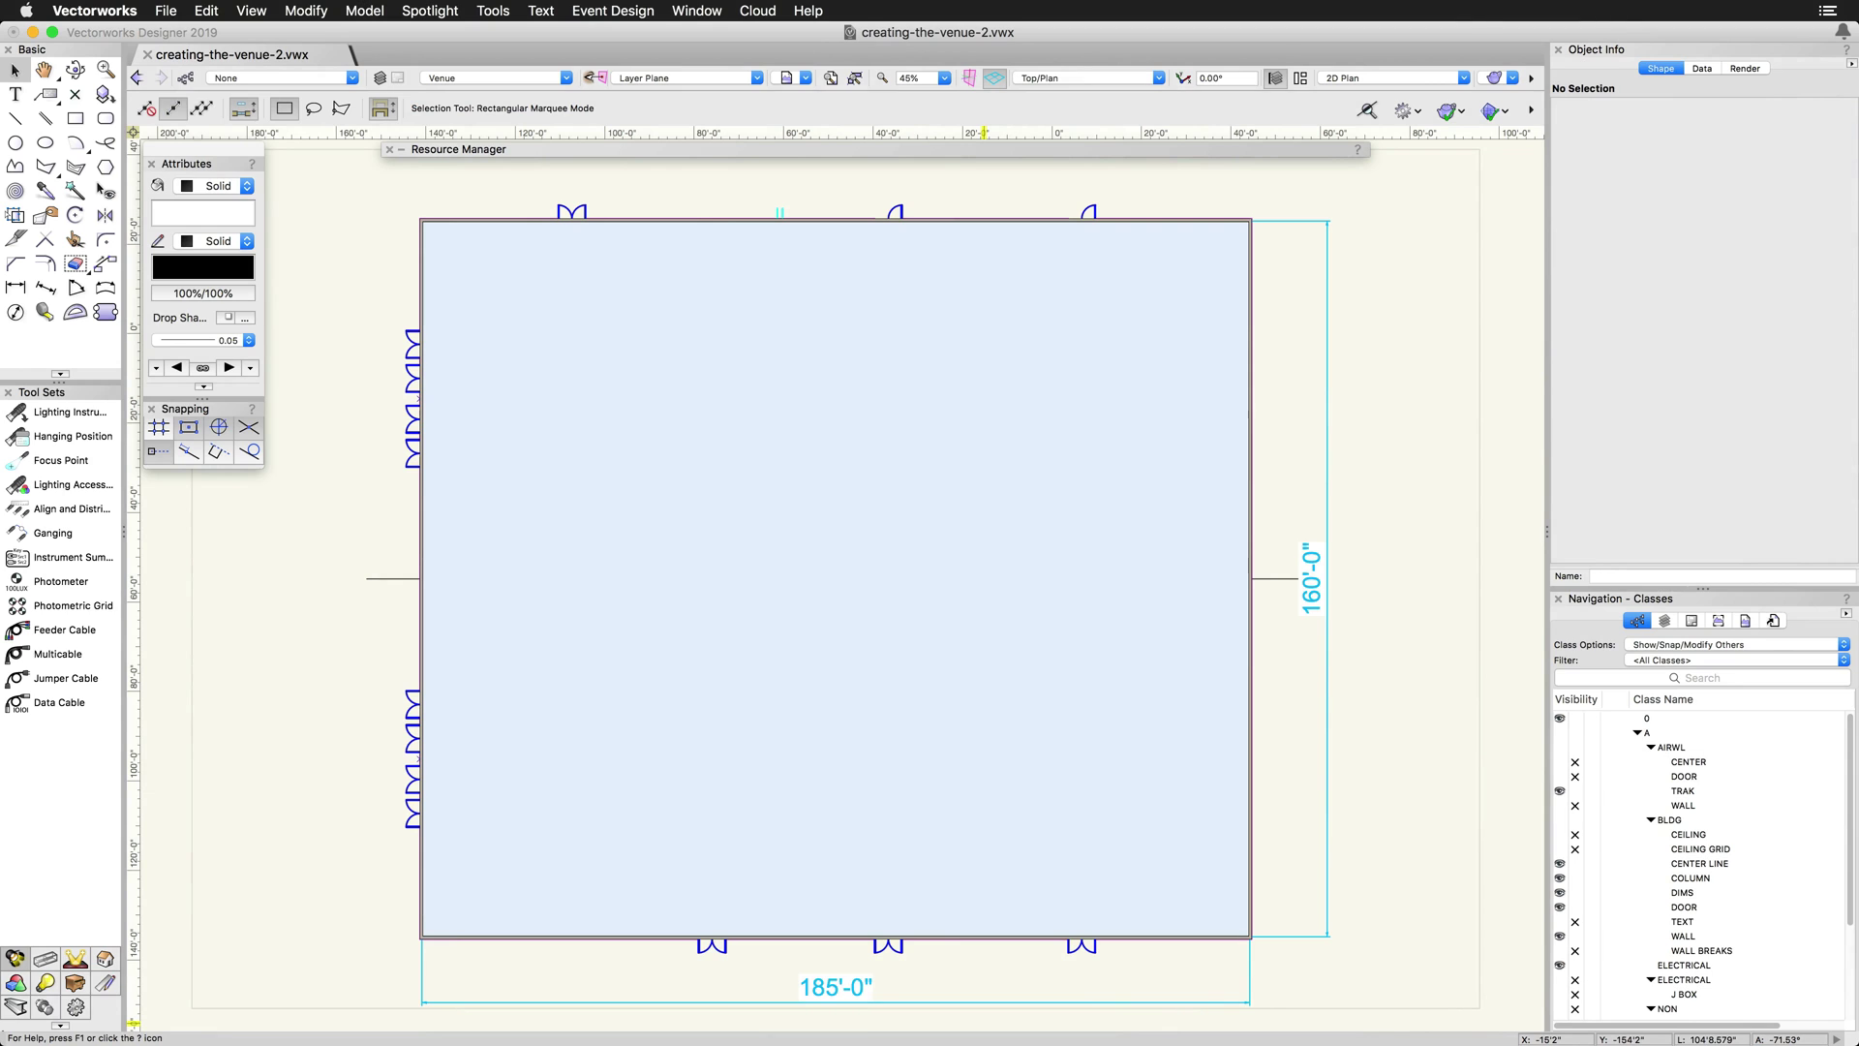
- Switch the Tool Sets palette to Building Shell
{"action": "left_click", "coordinate": [106, 958]}
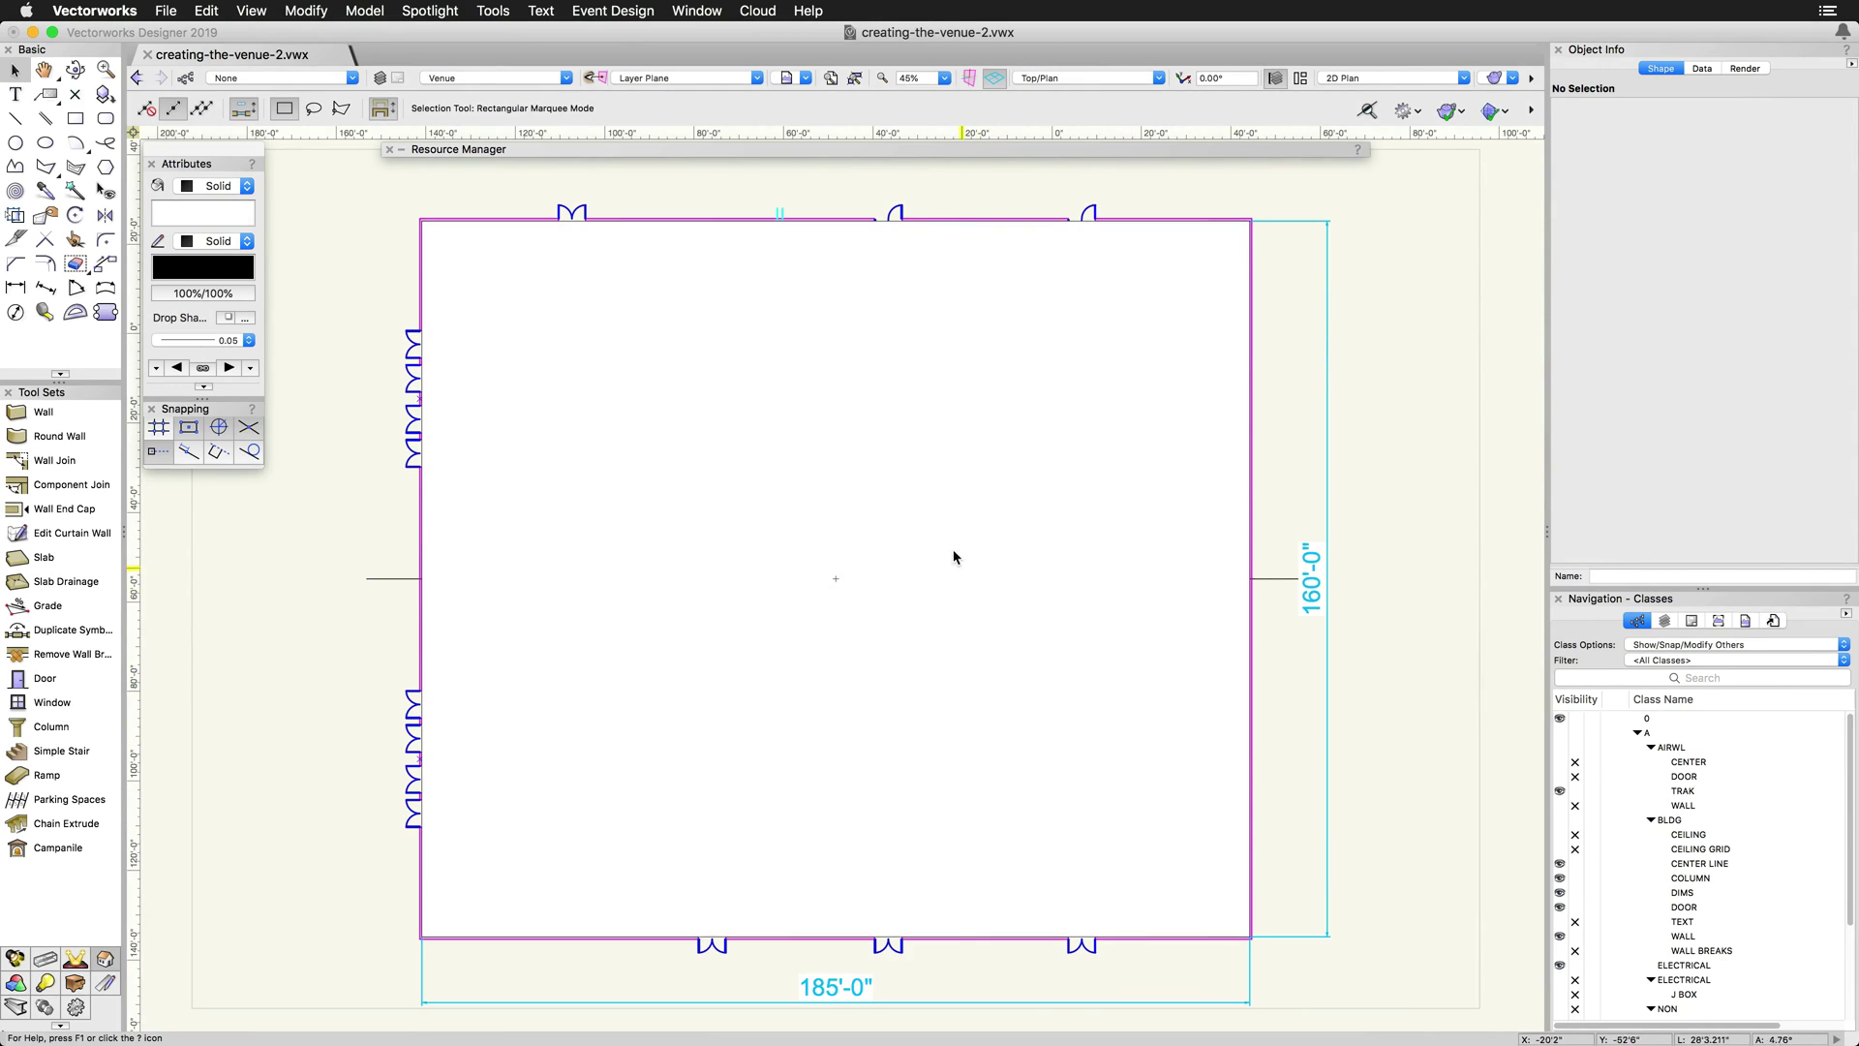
{"action": "right_click", "coordinate": [951, 547]}
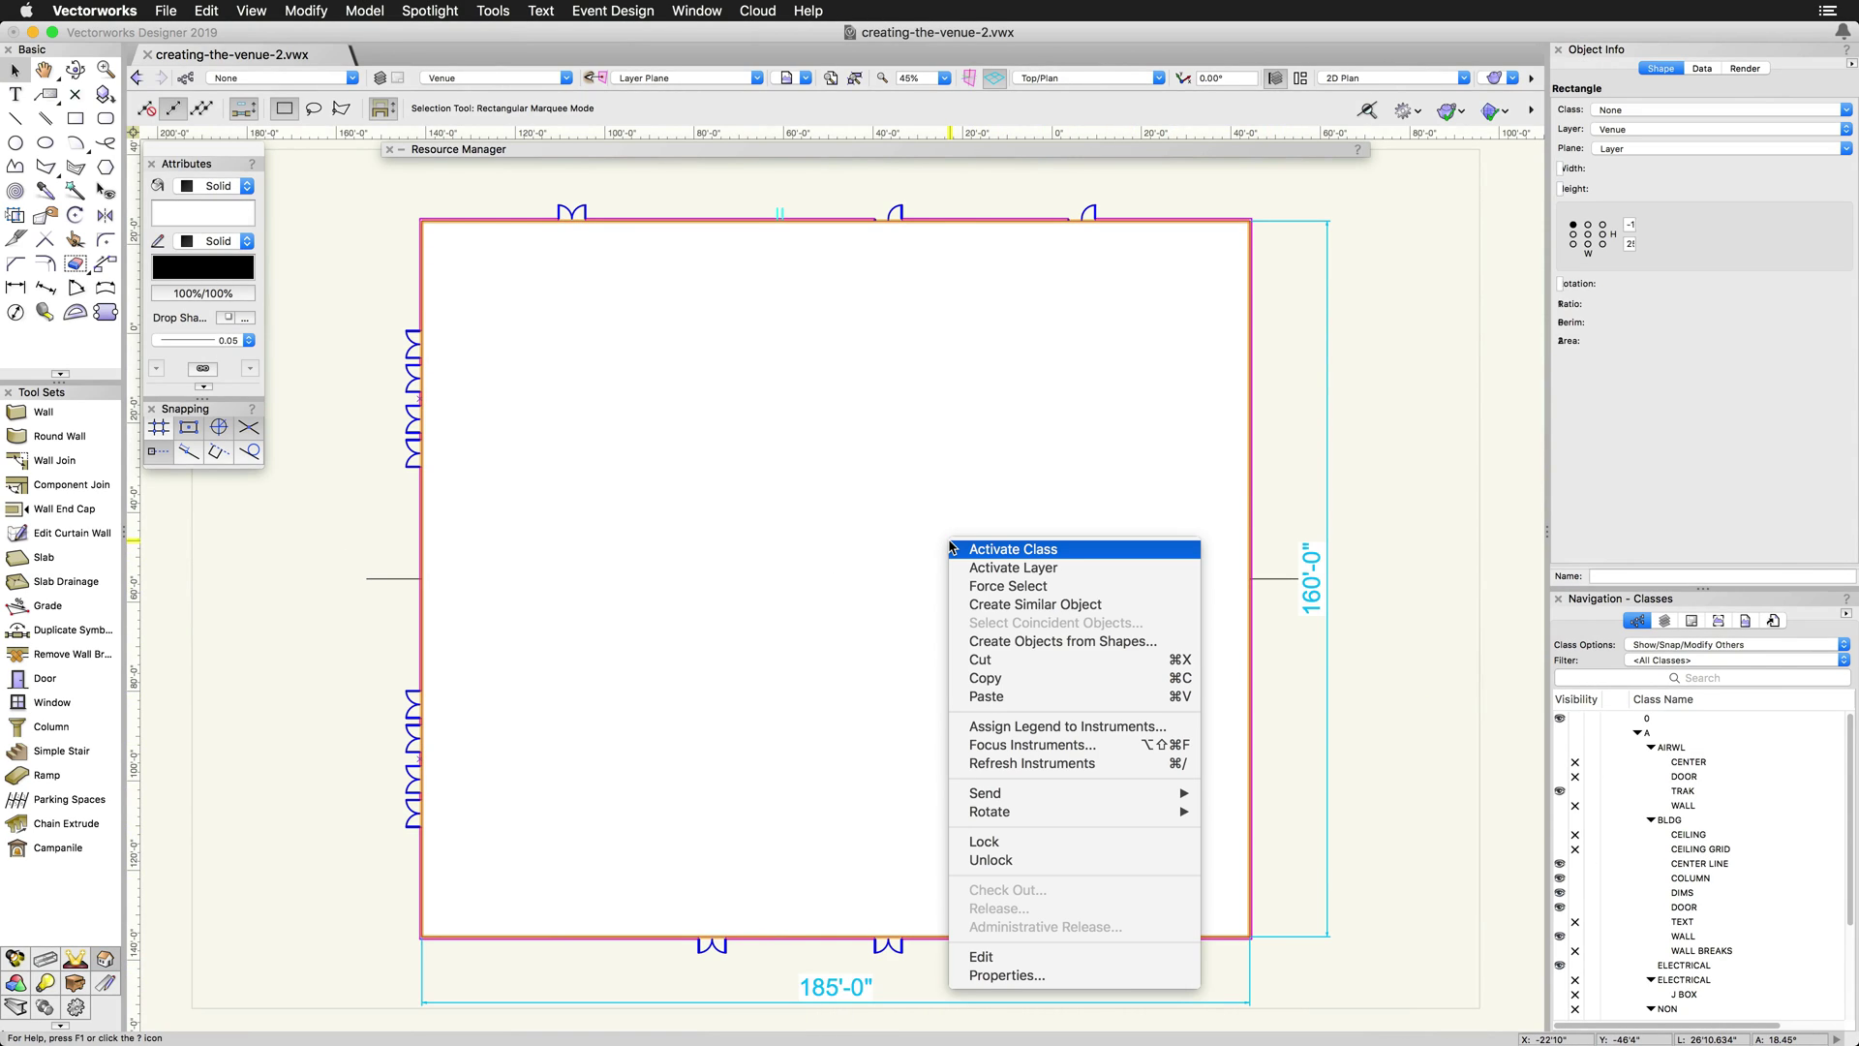
{"action": "left_click", "coordinate": [1163, 640]}
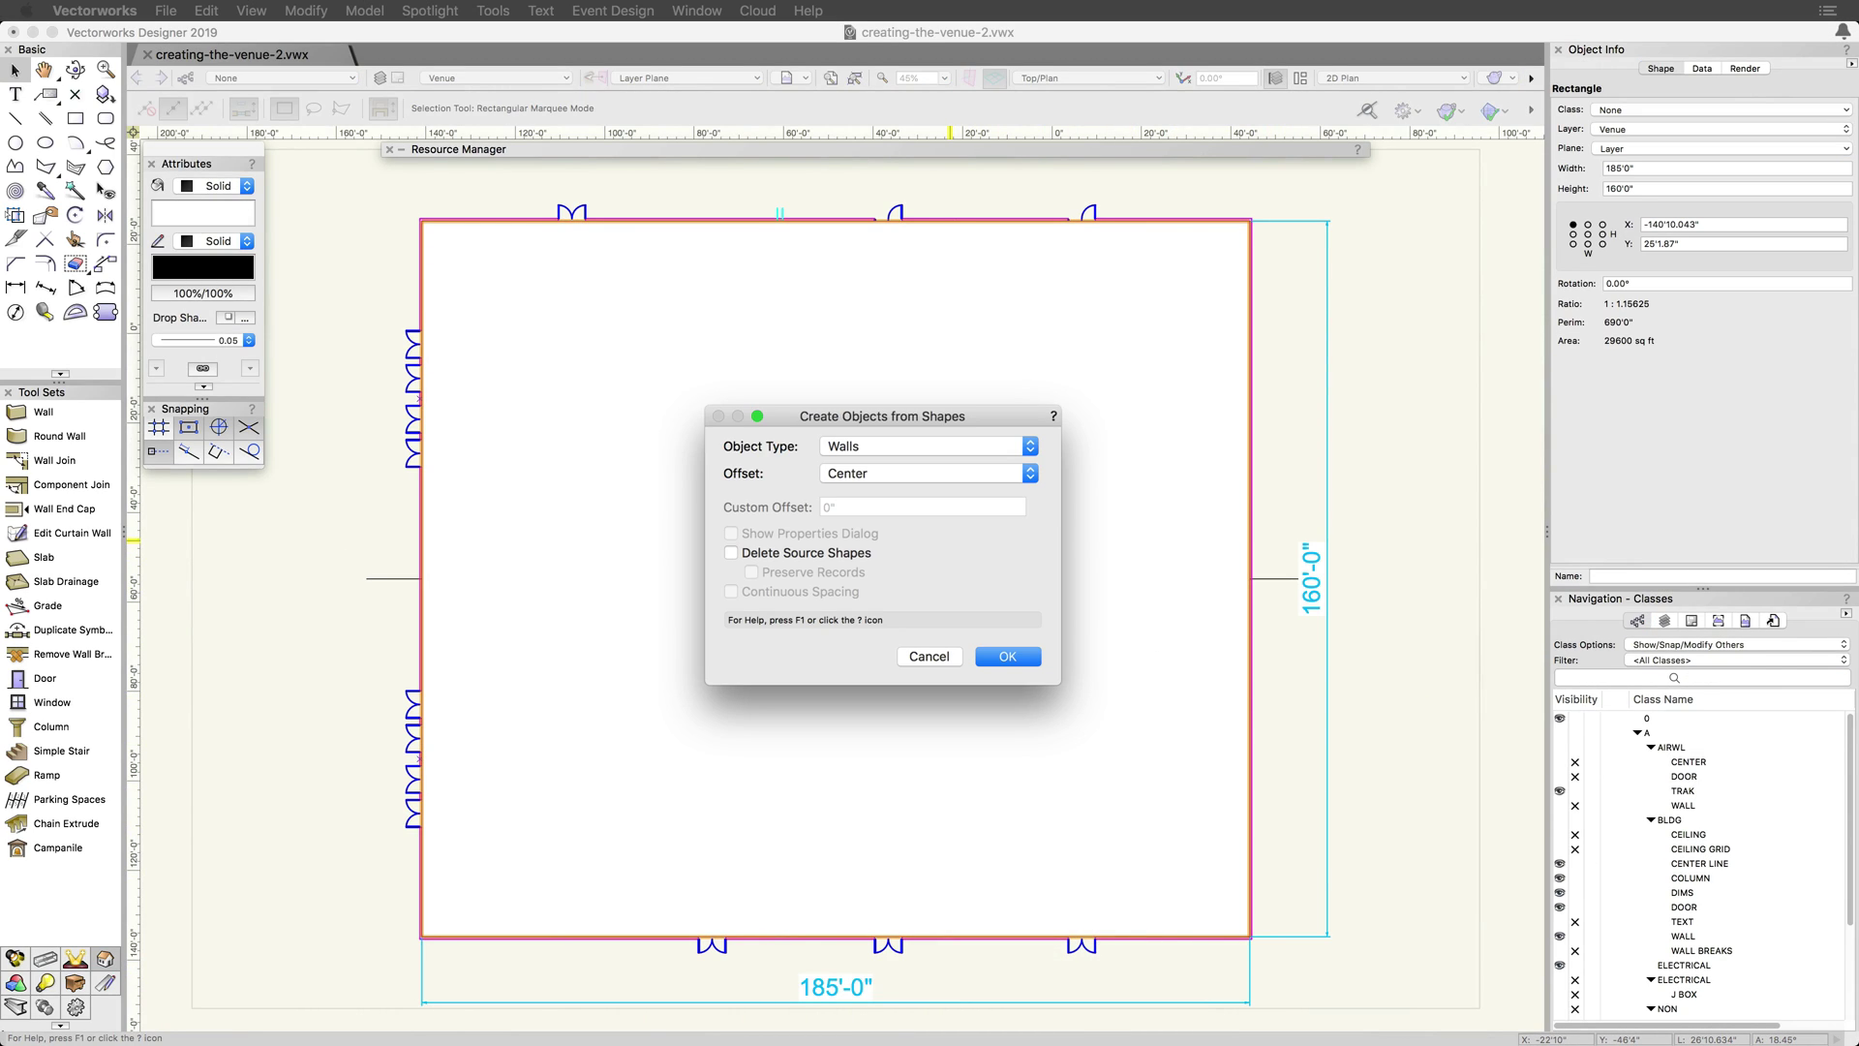
{"action": "left_click", "coordinate": [926, 446]}
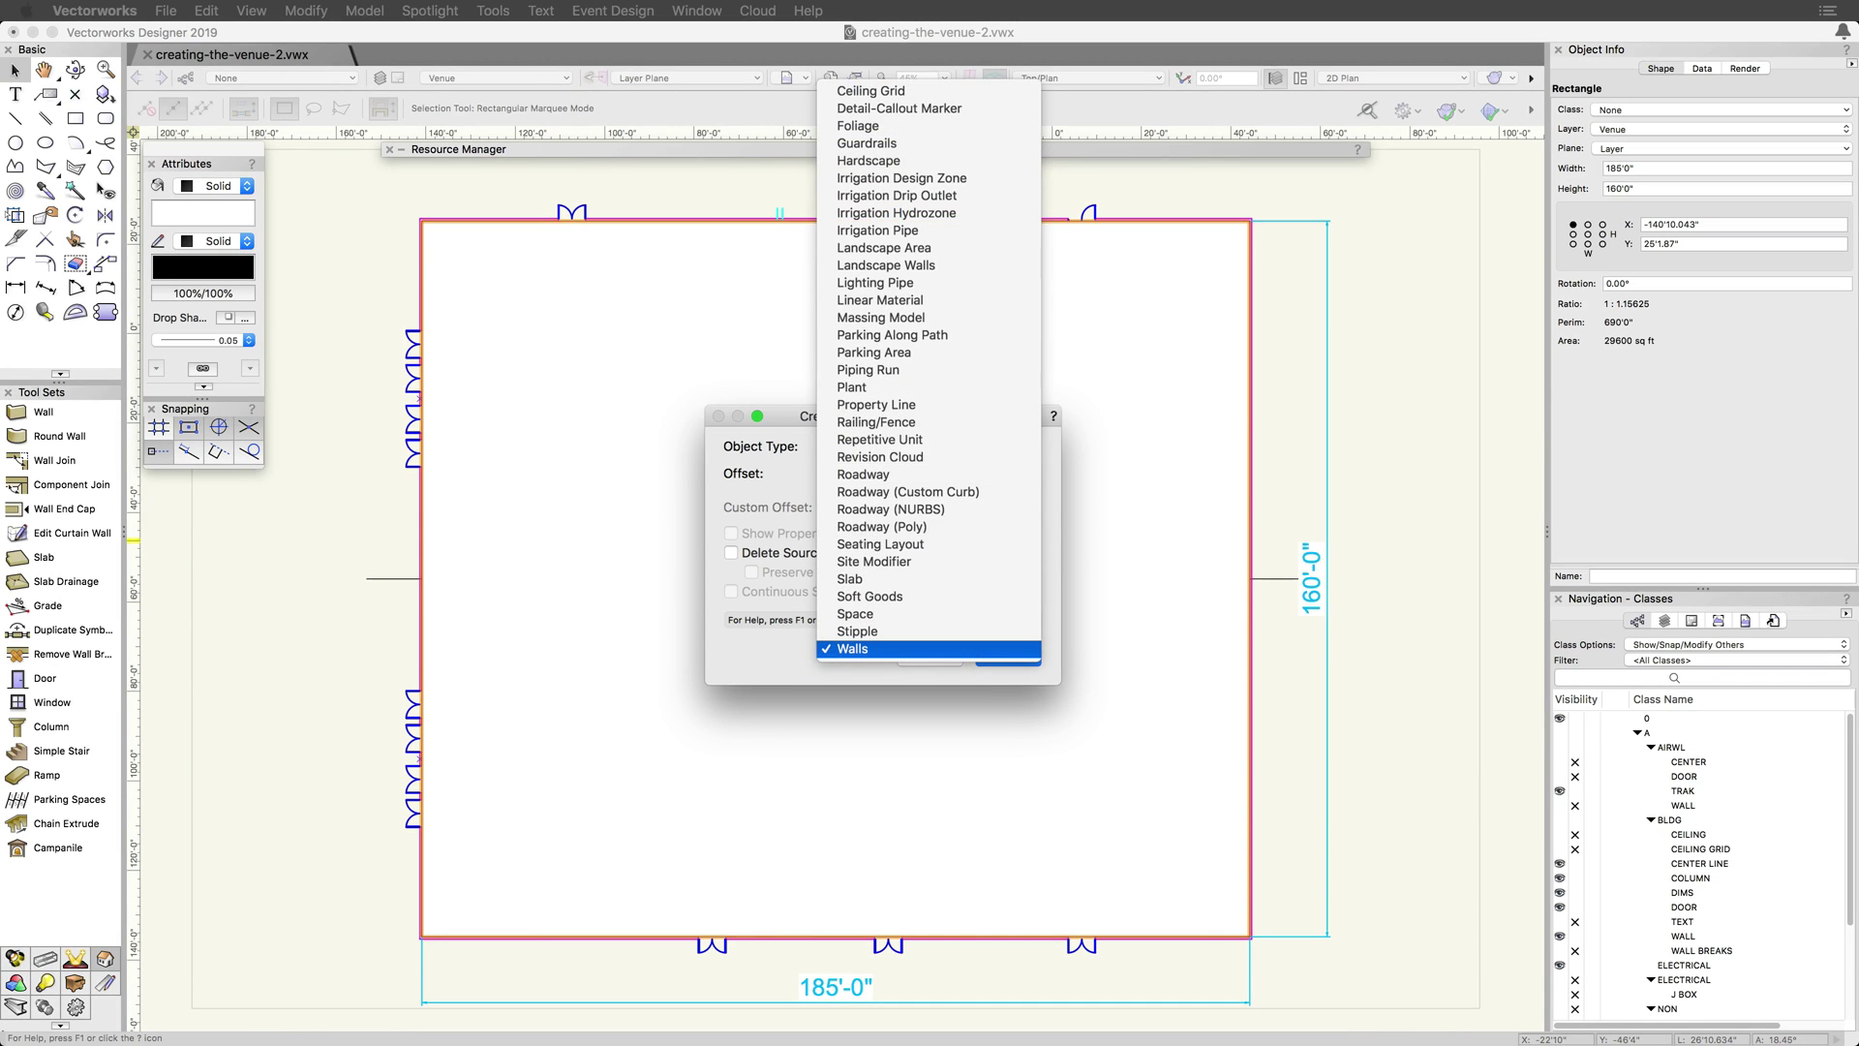
{"action": "left_click", "coordinate": [929, 648]}
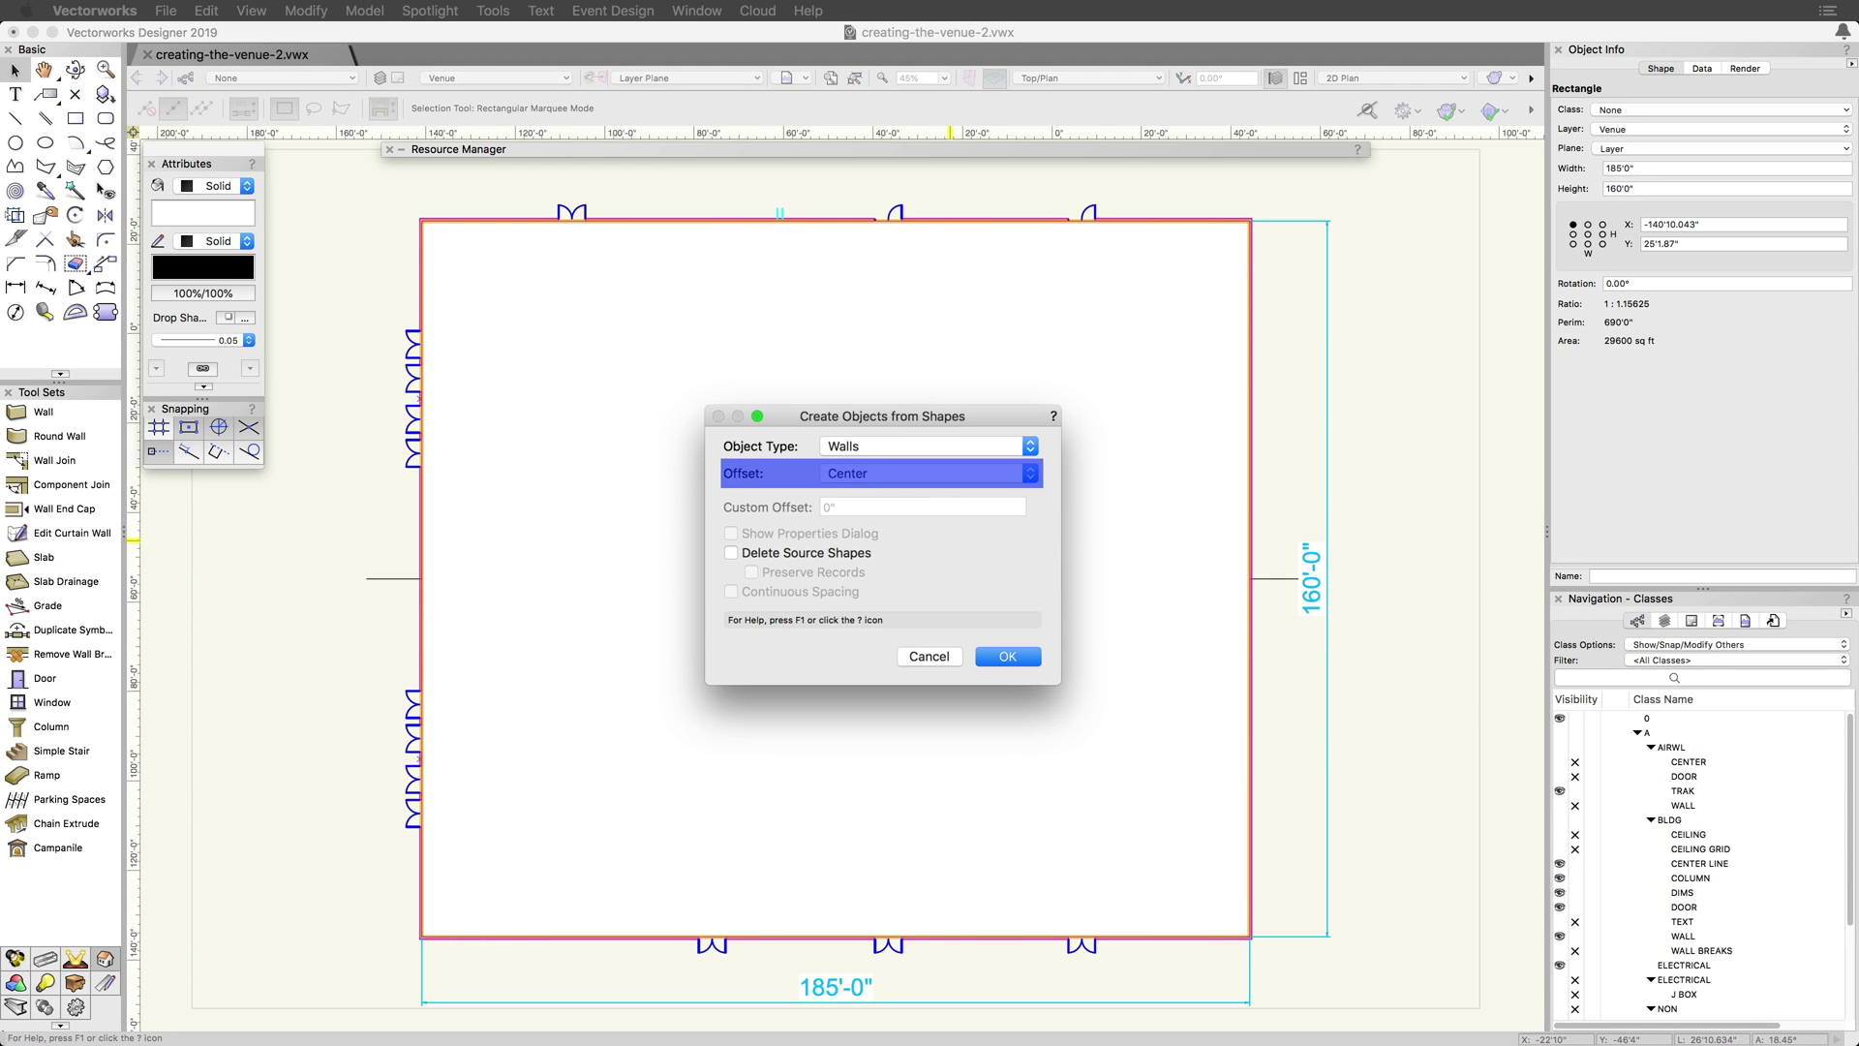
{"action": "left_click", "coordinate": [929, 474]}
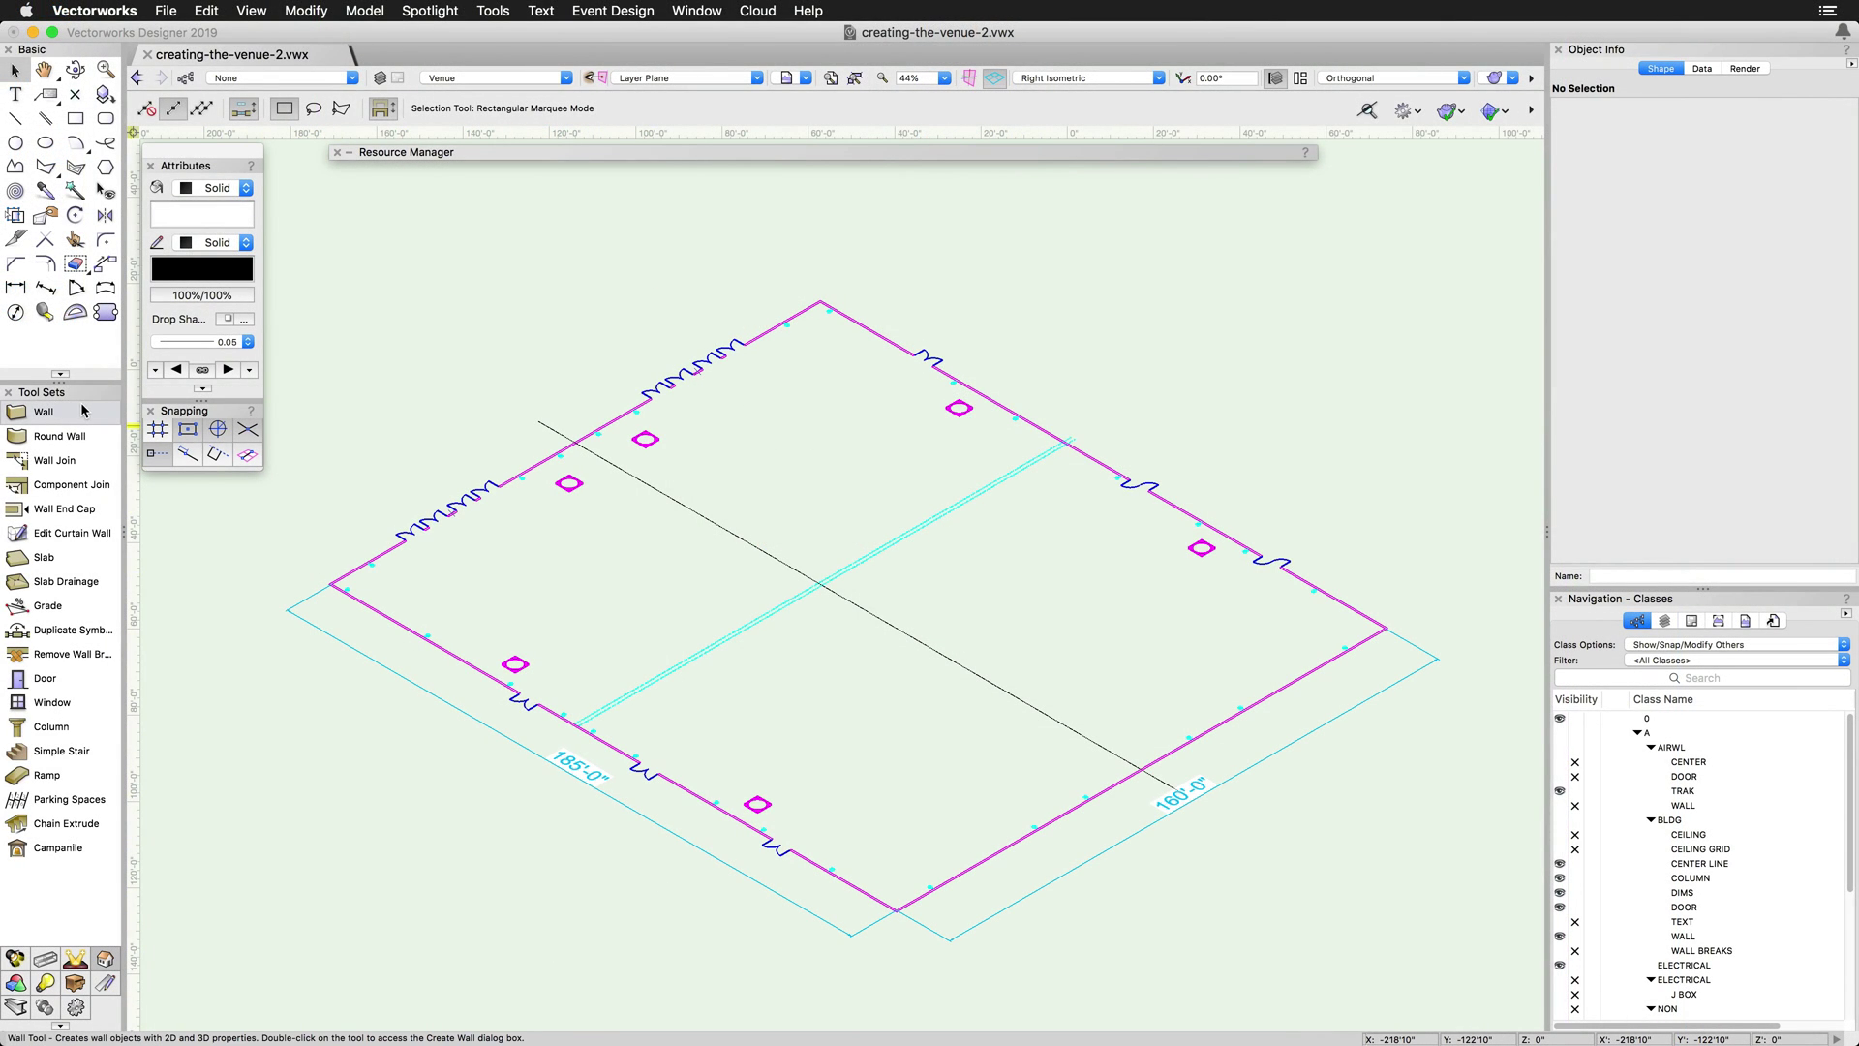
- Trace walls from the outline's top corner to the right corner, then to the bottom corner
{"action": "left_click", "coordinate": [82, 413]}
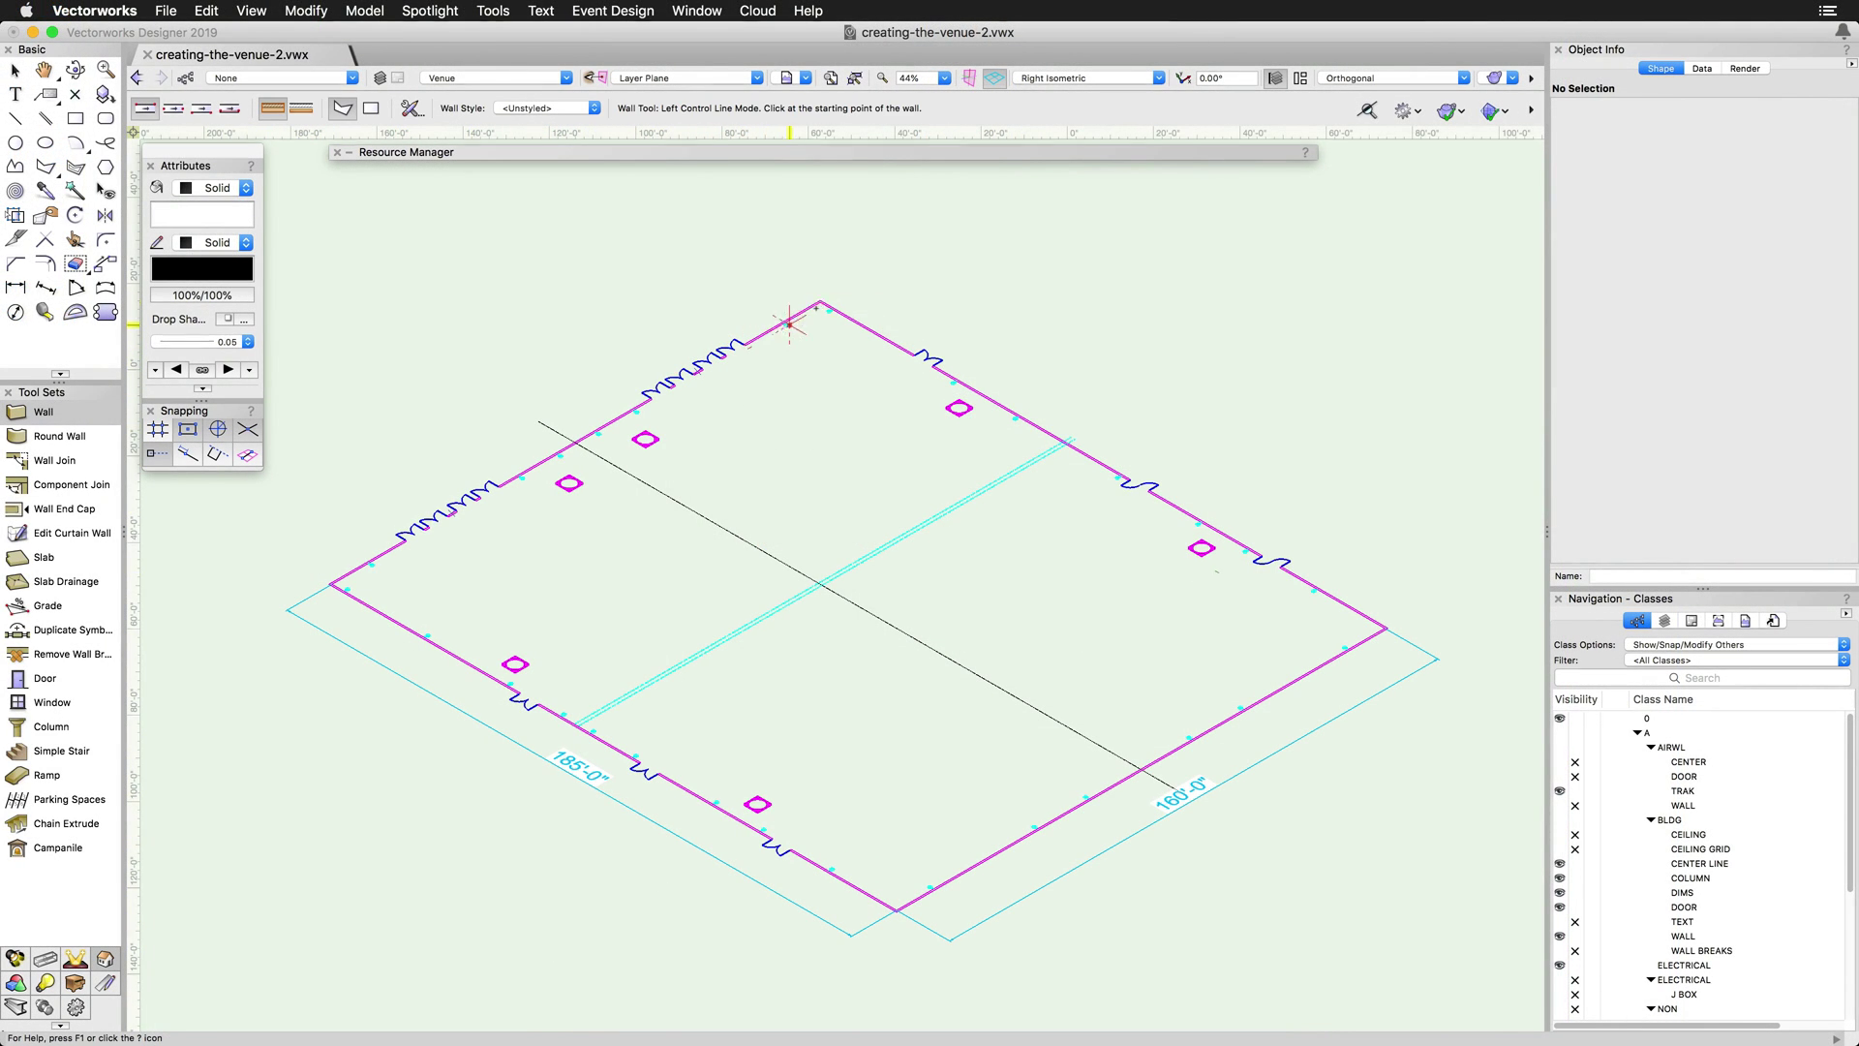
{"action": "key", "text": "z"}
{"action": "left_click", "coordinate": [735, 240]}
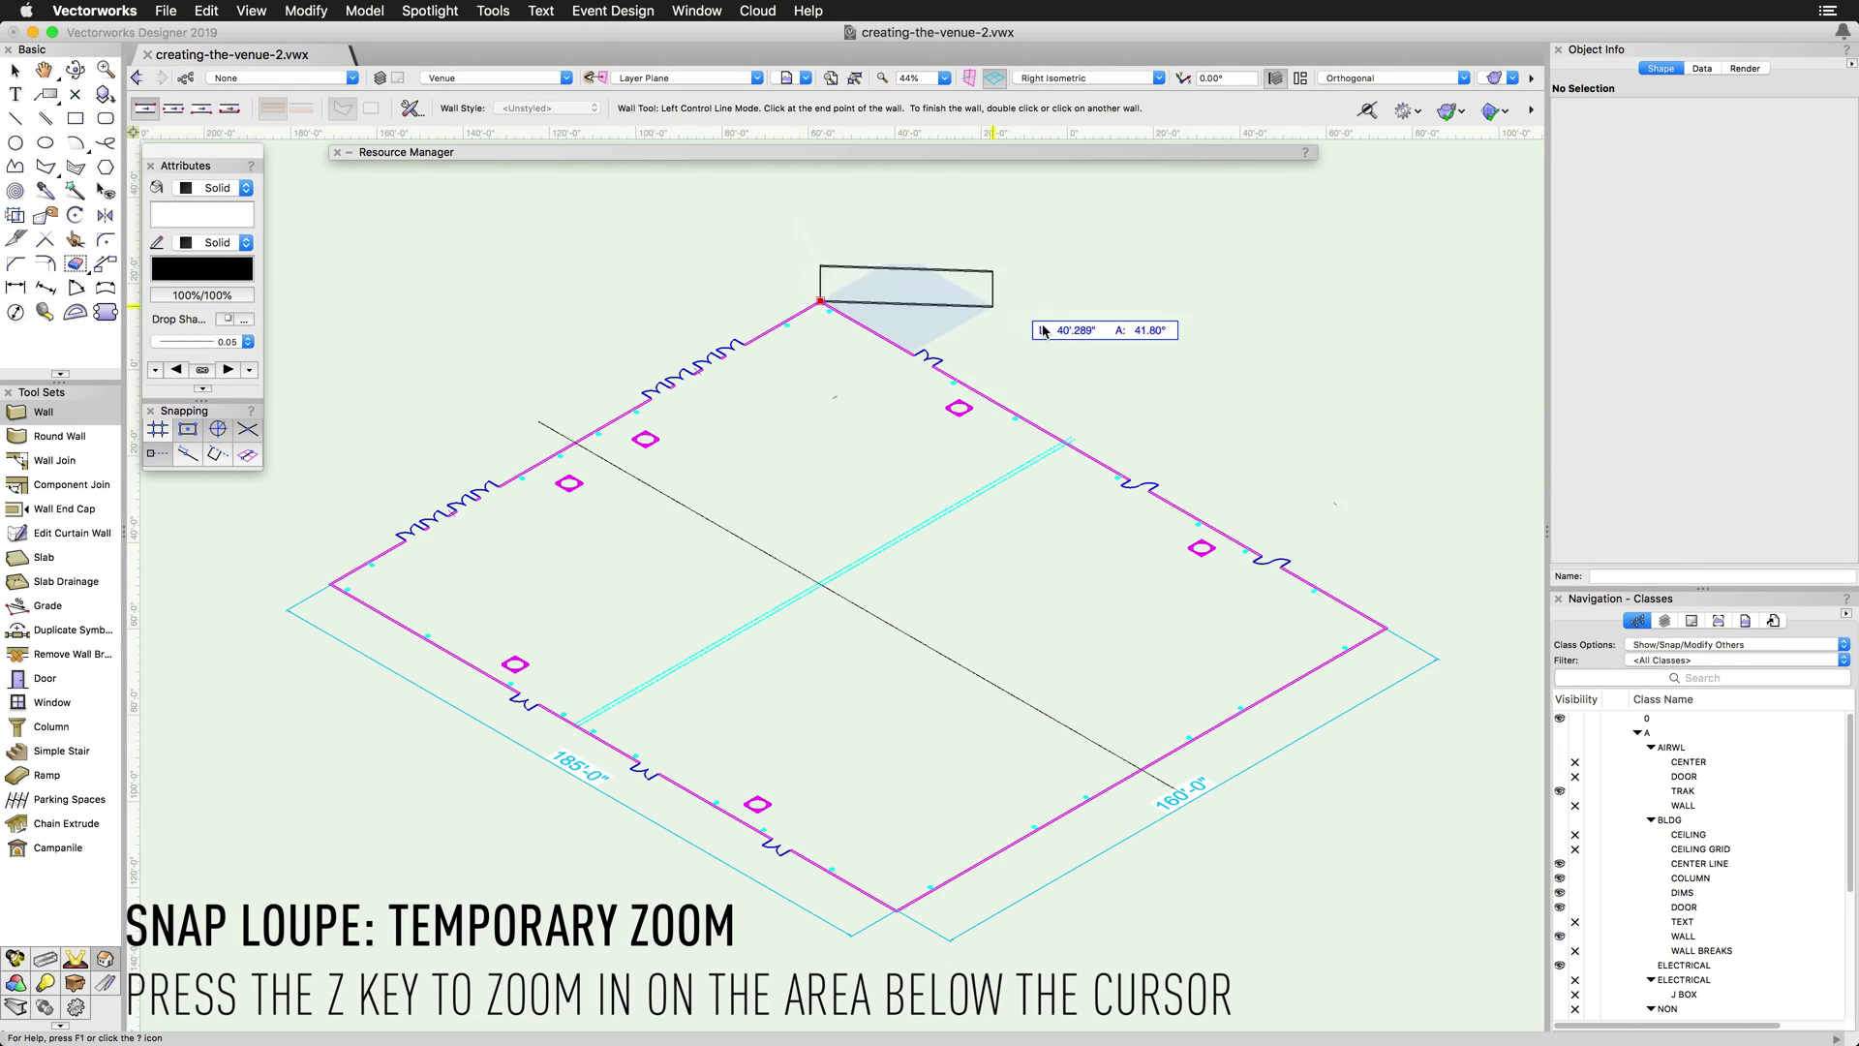
{"action": "key", "text": "z"}
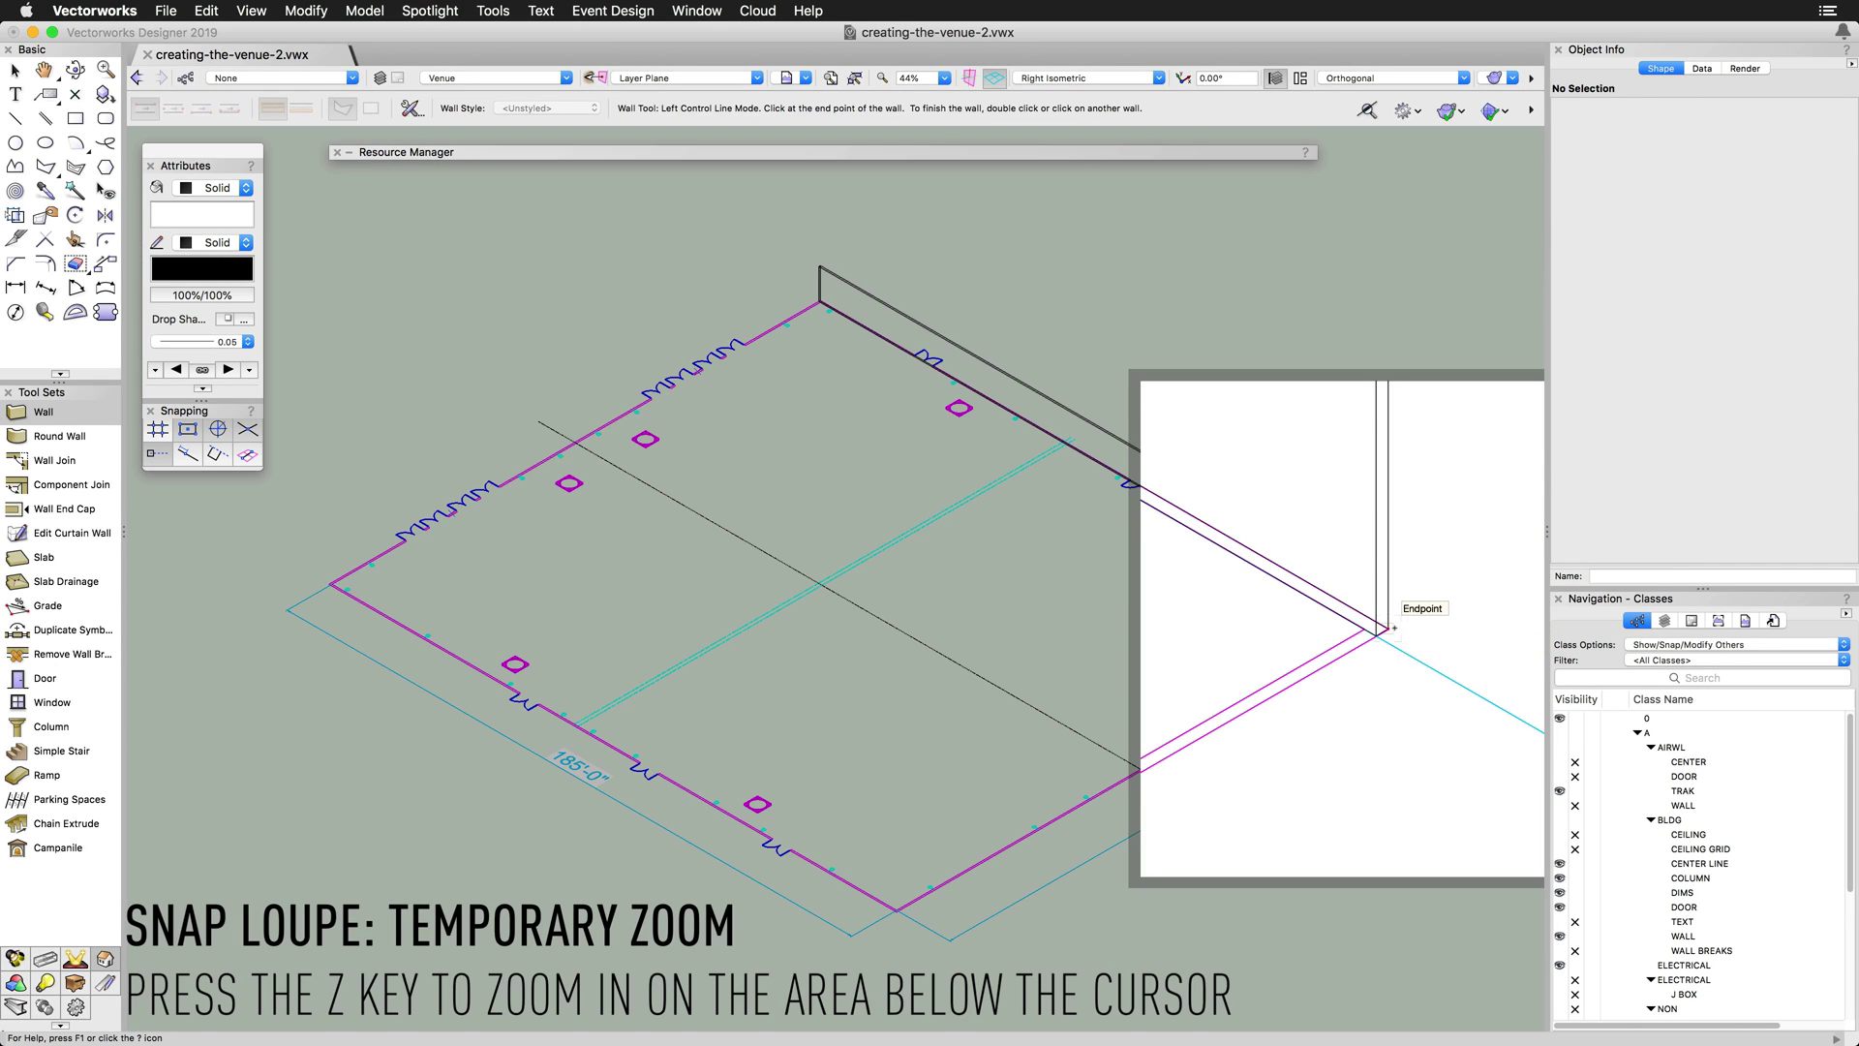
{"action": "left_click", "coordinate": [1383, 631]}
{"action": "key", "text": "z"}
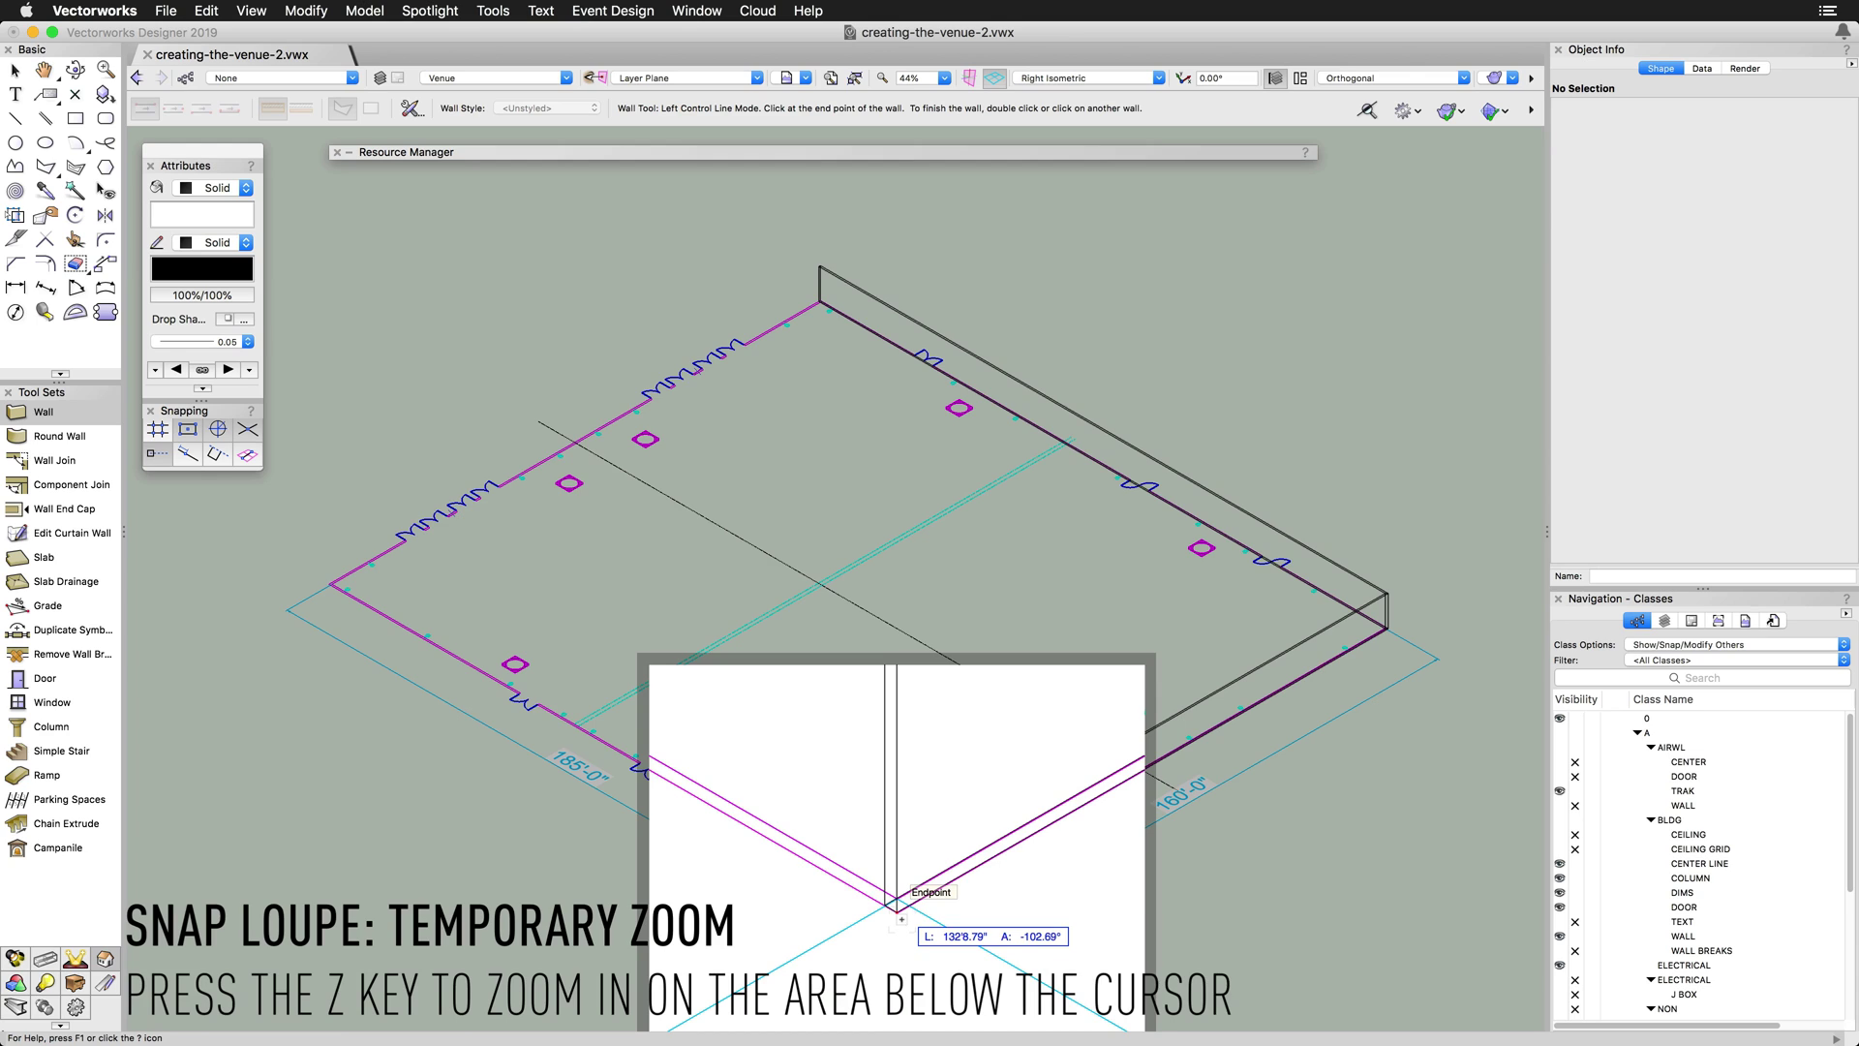
{"action": "left_click", "coordinate": [902, 909]}
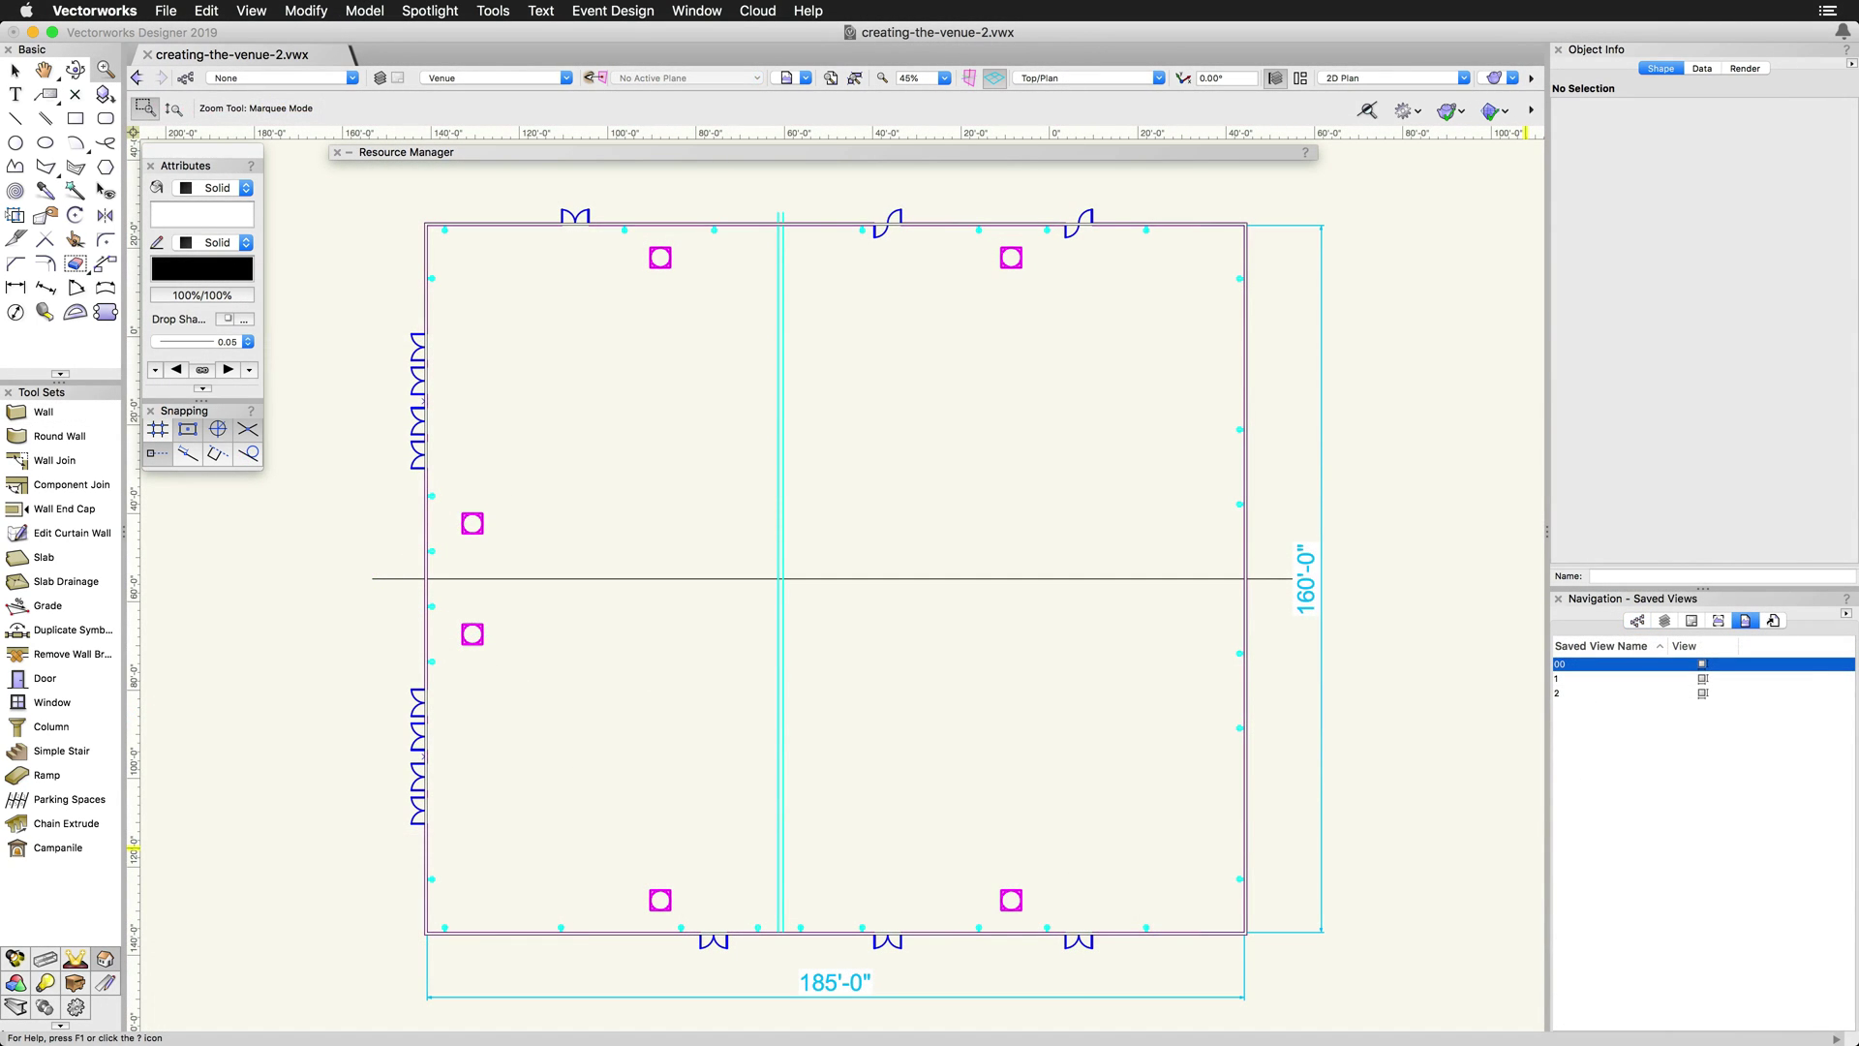
{"action": "double_click", "coordinate": [1599, 678]}
{"action": "double_click", "coordinate": [1597, 693]}
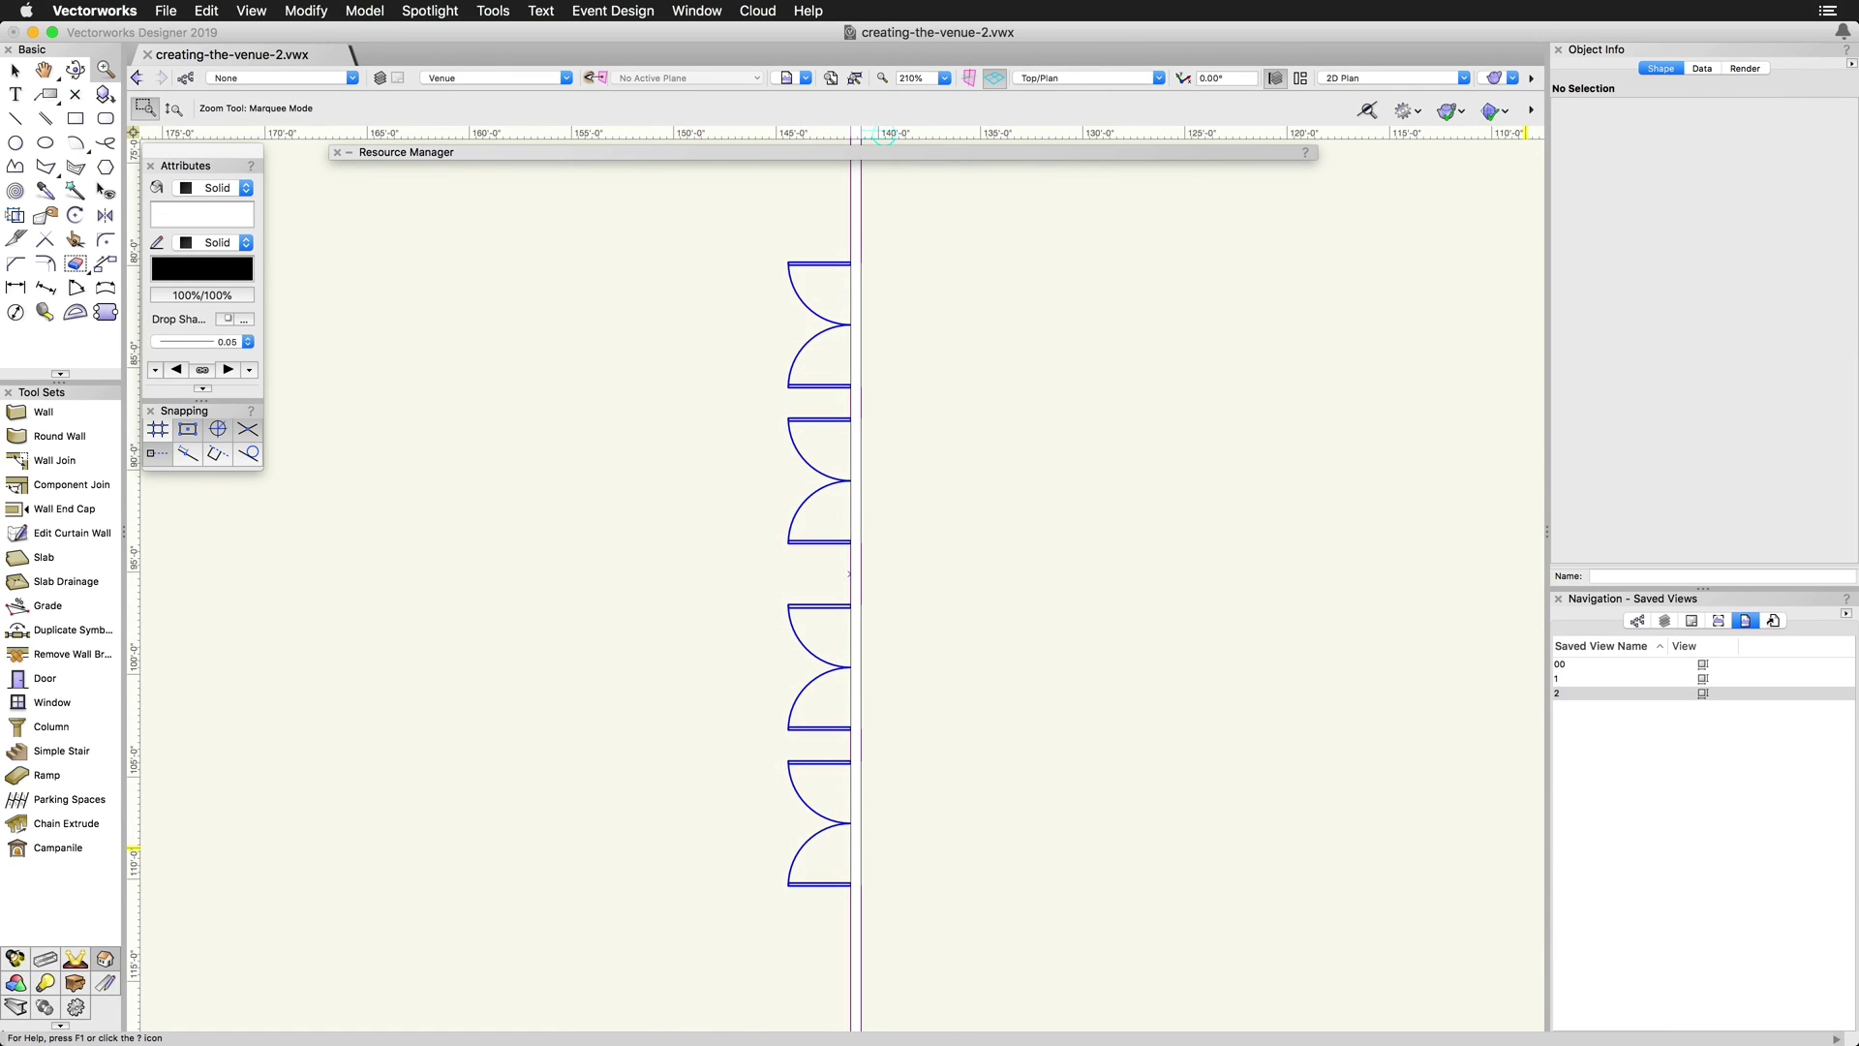
{"action": "double_click", "coordinate": [1575, 664]}
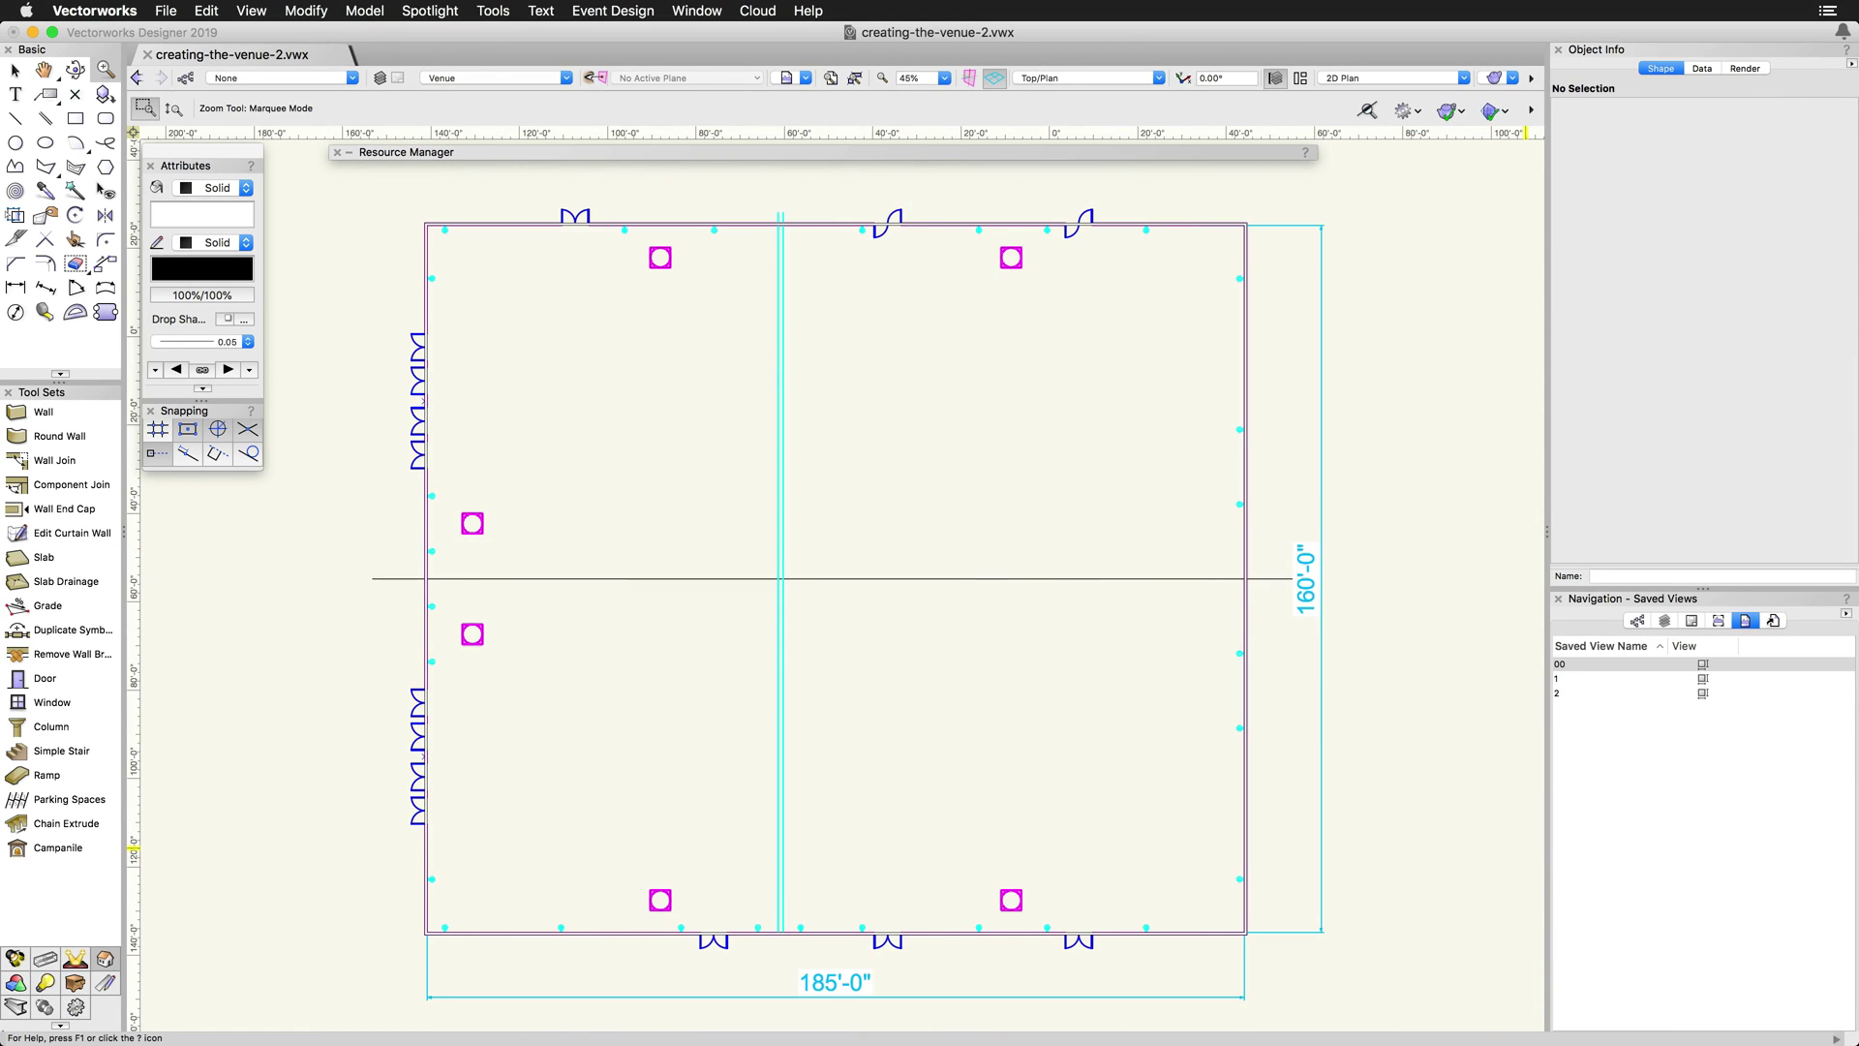